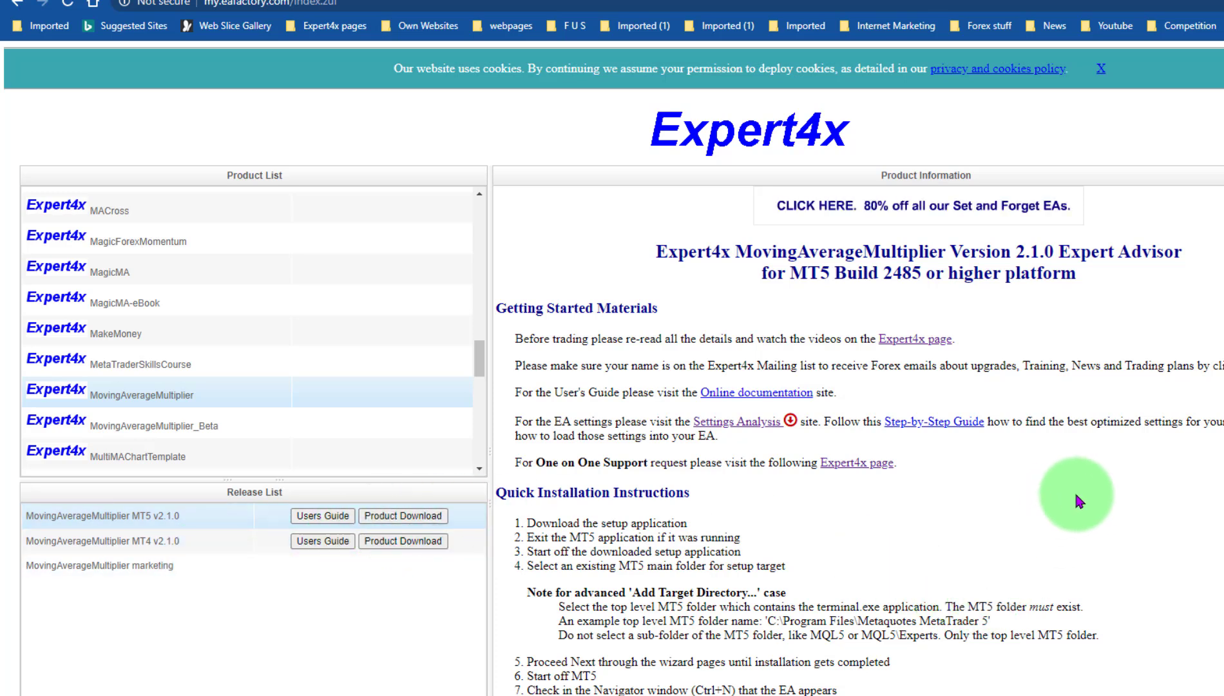
# Open the Settings Analysis details for the FOREX Bollinger Trend and Bounce entry and sort the best results by profit, highest first
pyautogui.click(740, 426)
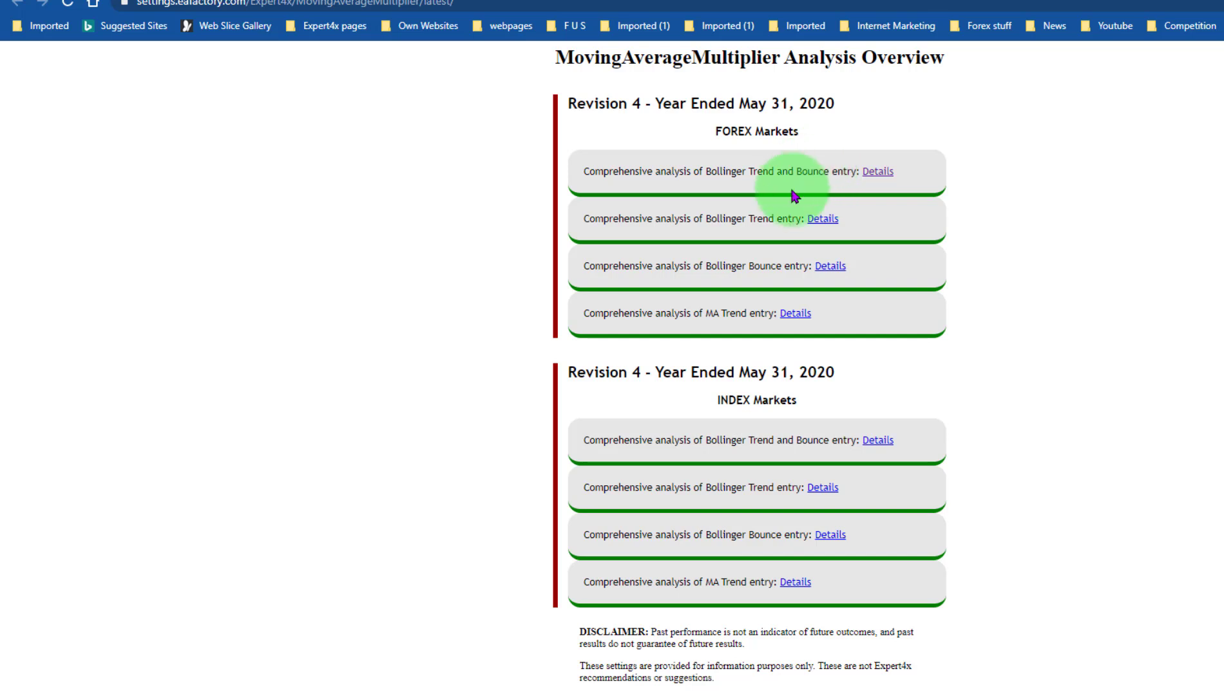
pyautogui.click(876, 172)
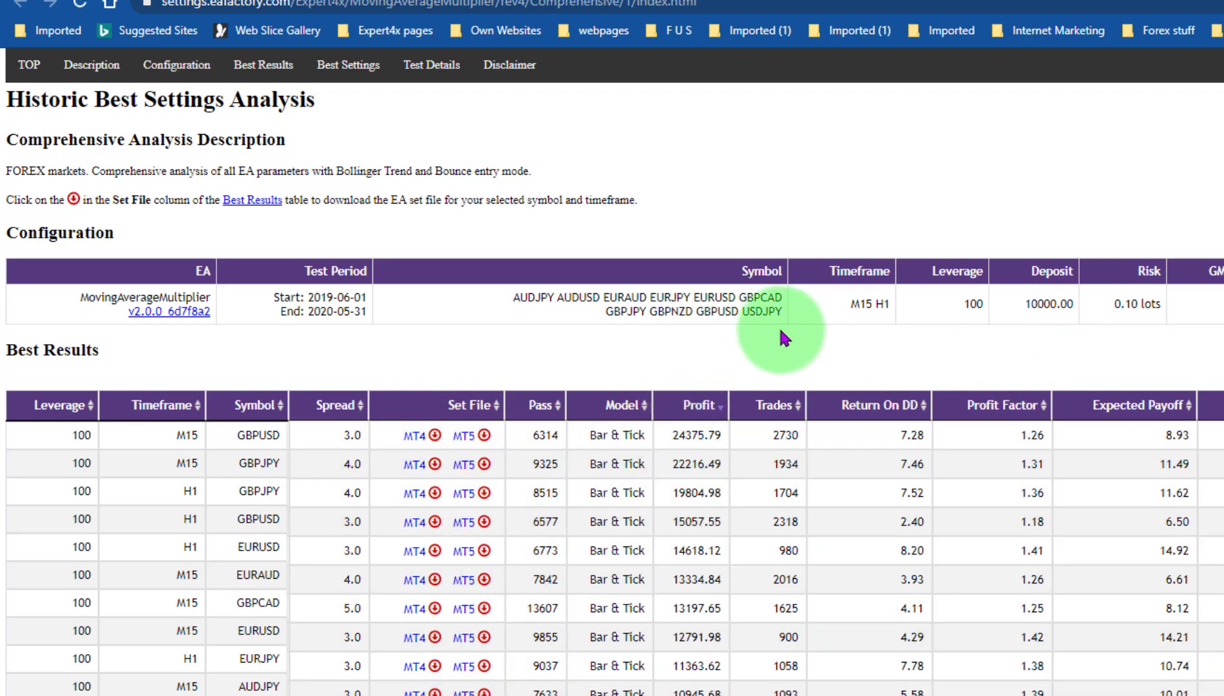
pyautogui.click(700, 412)
pyautogui.click(700, 412)
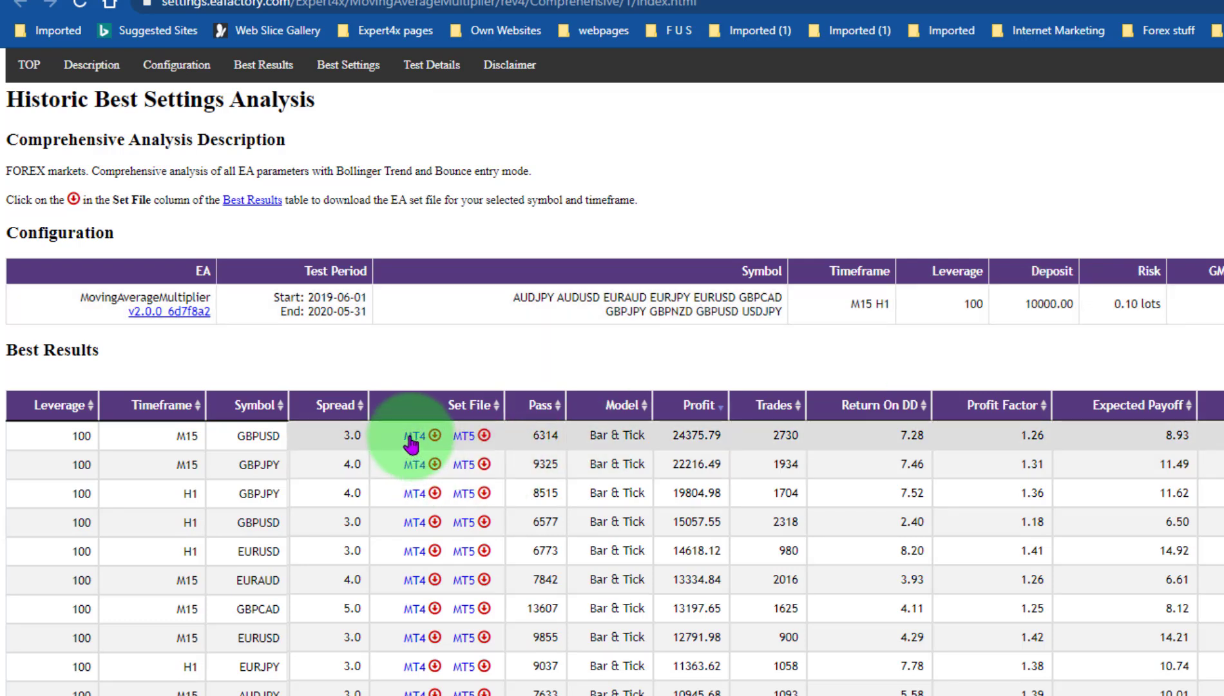
# Download the MT4 set file for GBPUSD M15, show it in its folder and copy it
pyautogui.click(413, 436)
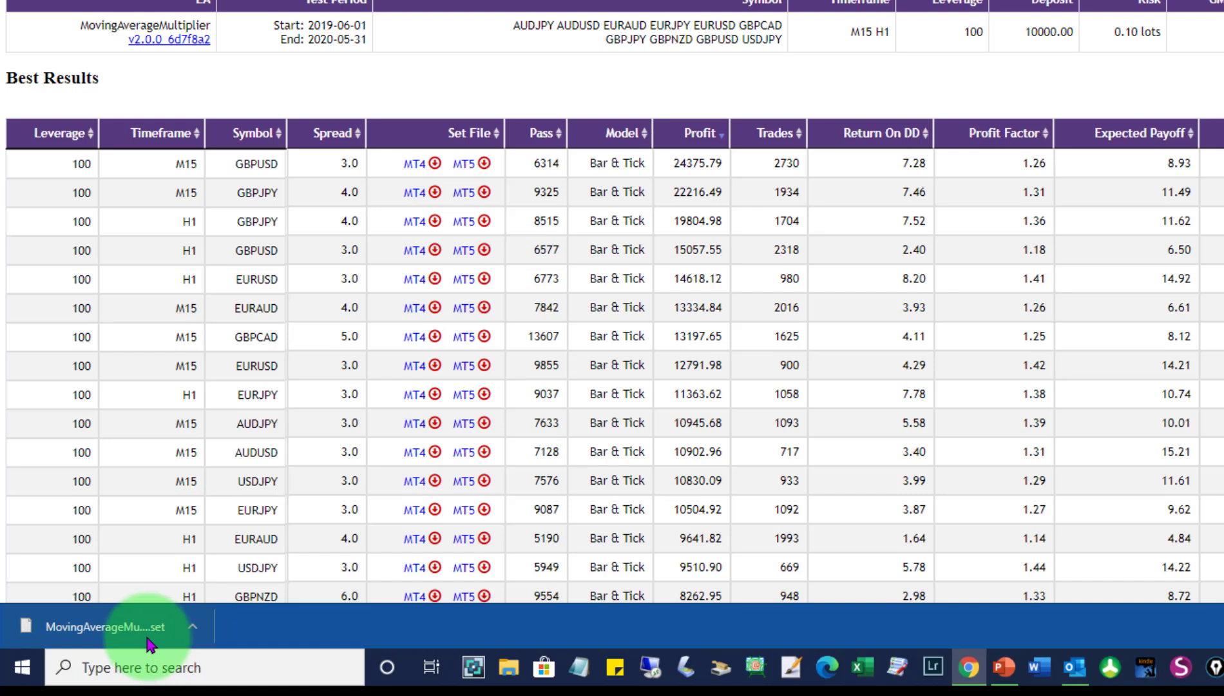
pyautogui.rightClick(99, 632)
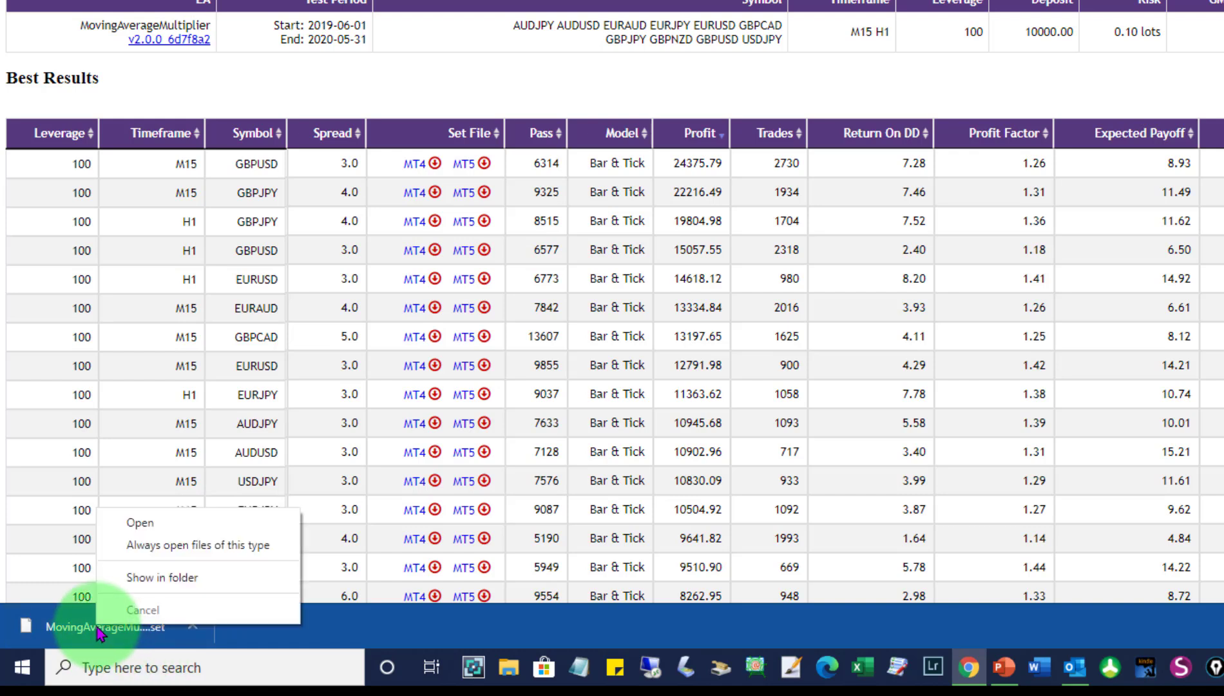
pyautogui.click(163, 578)
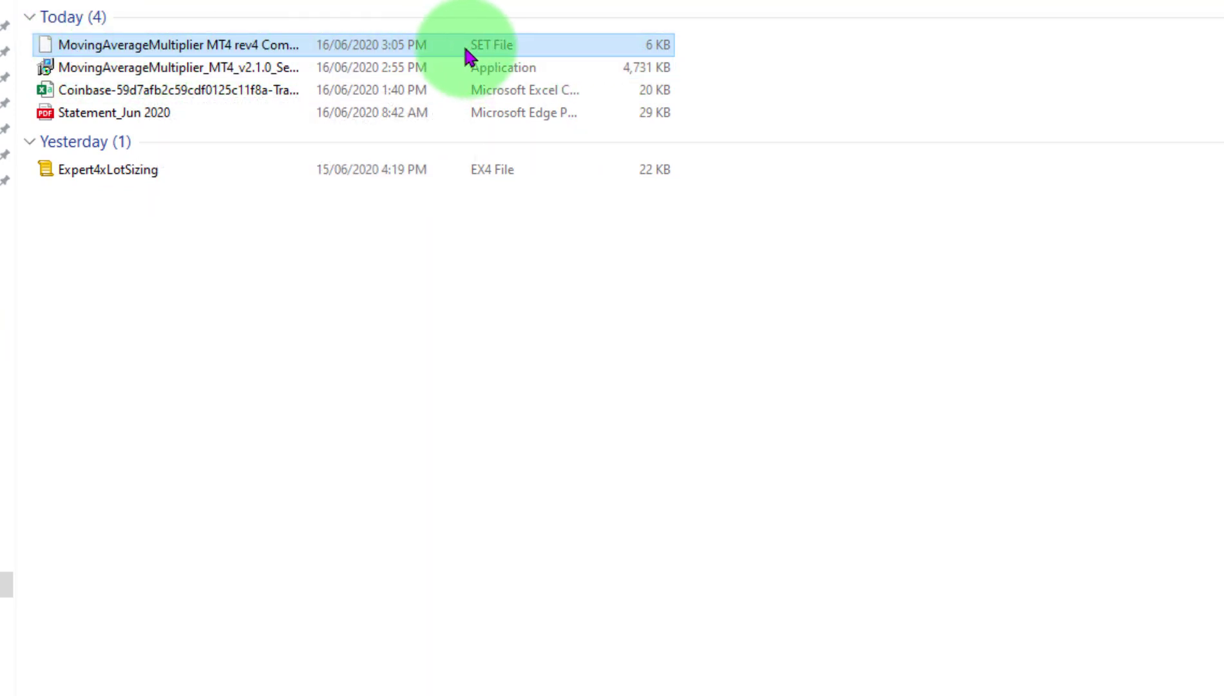
pyautogui.rightClick(197, 49)
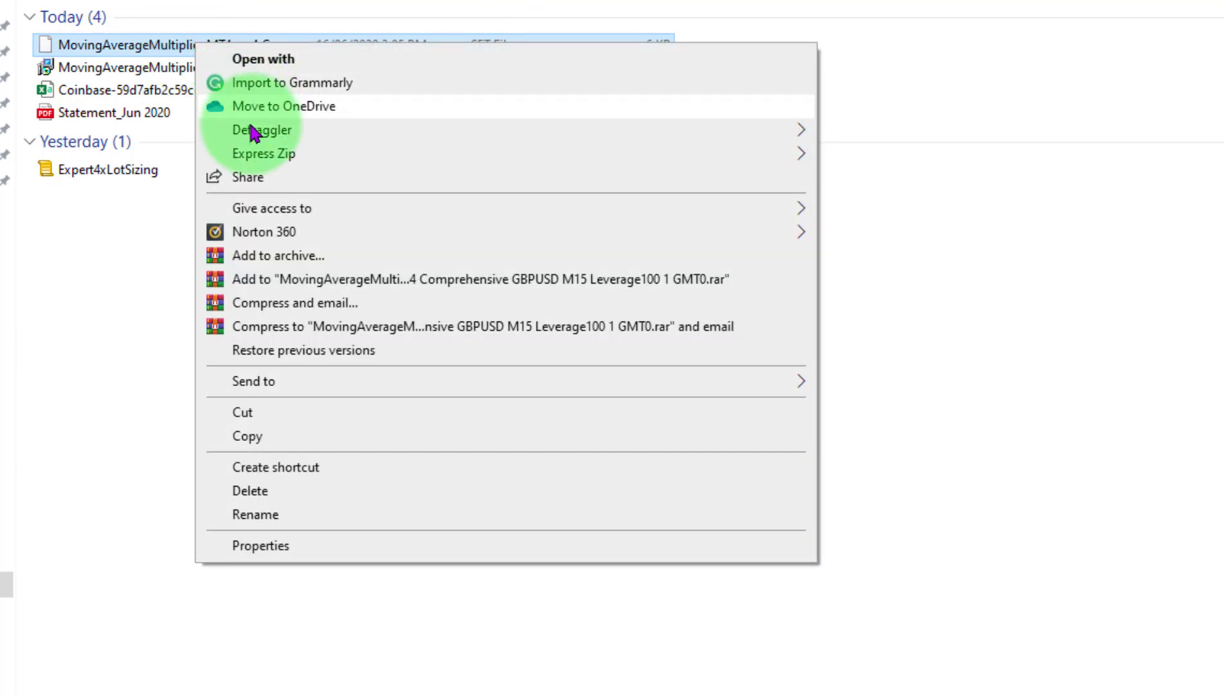
pyautogui.click(245, 435)
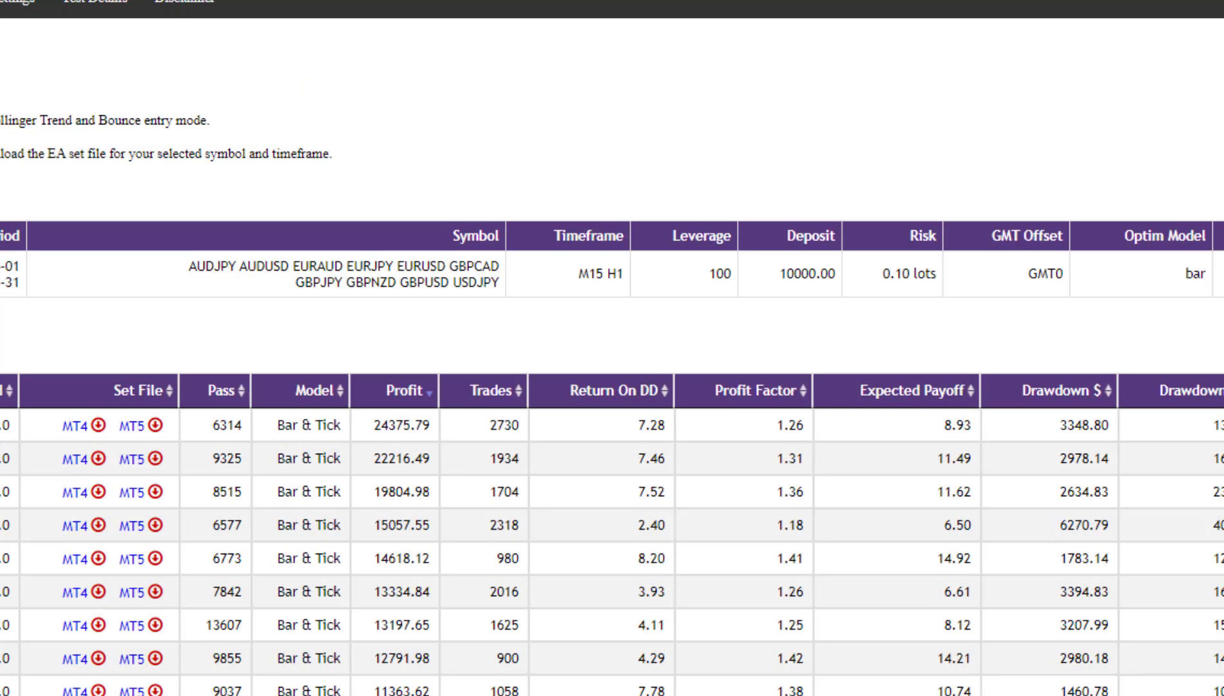
# Switch to MetaTrader 4, show the inputs of the MovingAverageMultiplier expert on the USDJPY chart and make the properties dialog taller
pyautogui.click(1172, 200)
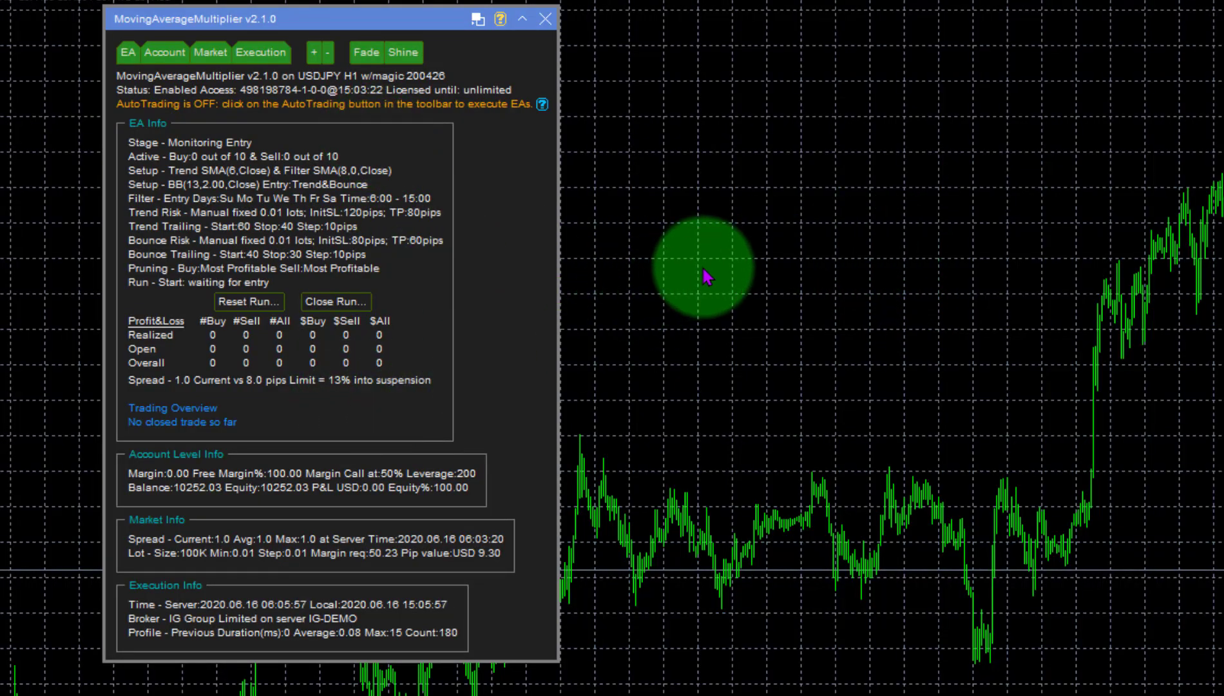
pyautogui.rightClick(488, 216)
pyautogui.moveTo(563, 362)
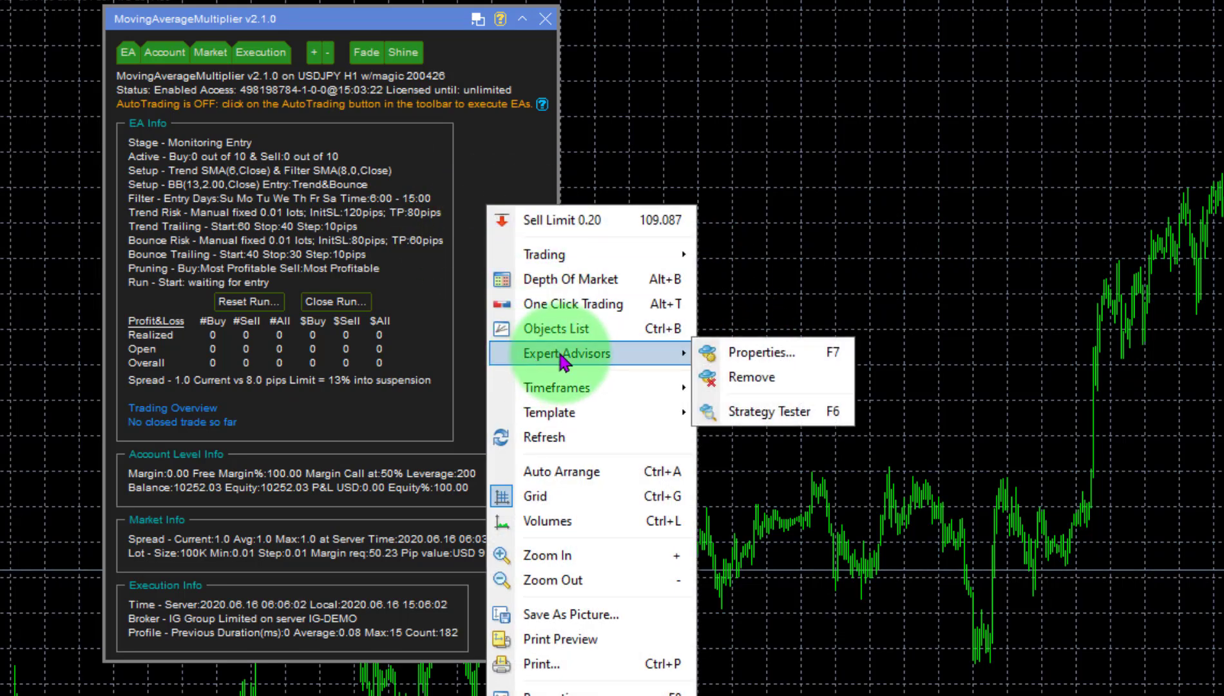
pyautogui.click(770, 353)
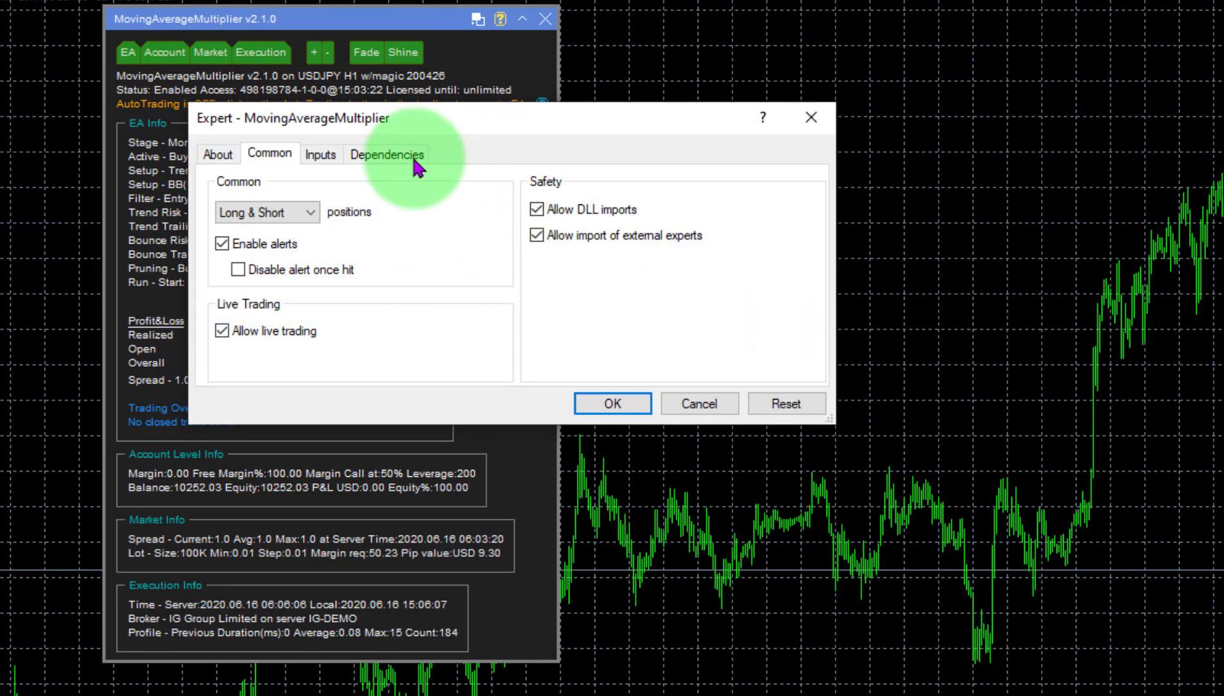
pyautogui.click(318, 152)
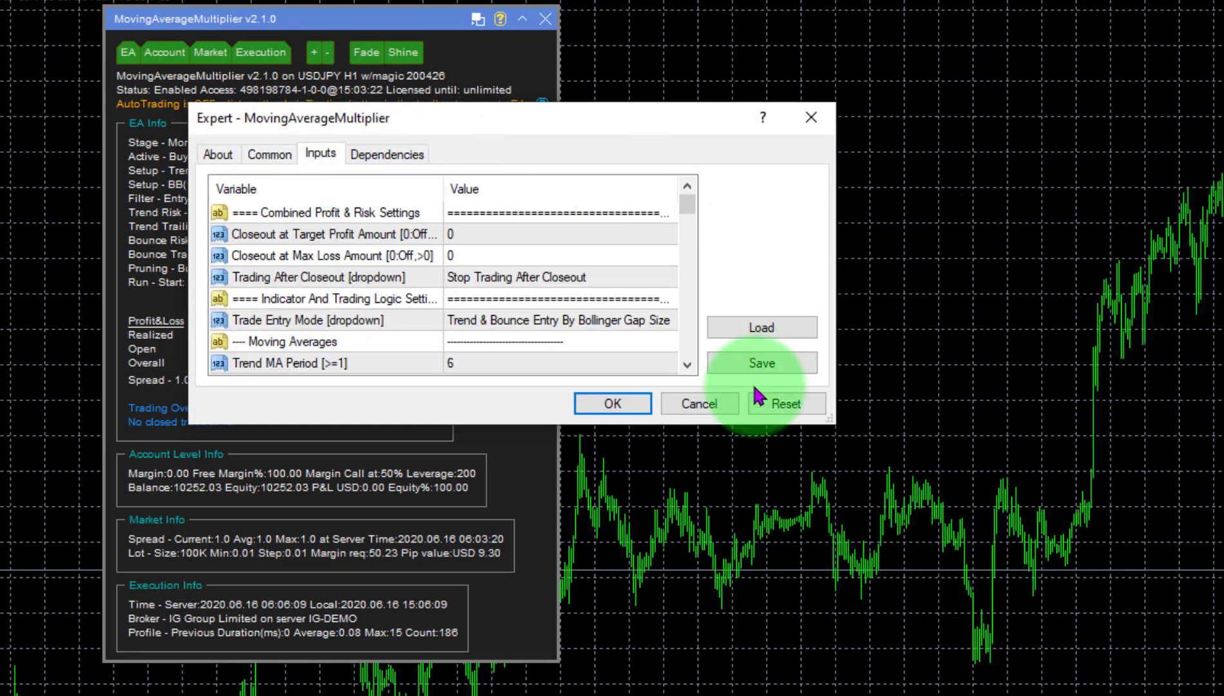
pyautogui.moveTo(693, 428); pyautogui.dragTo(691, 599)
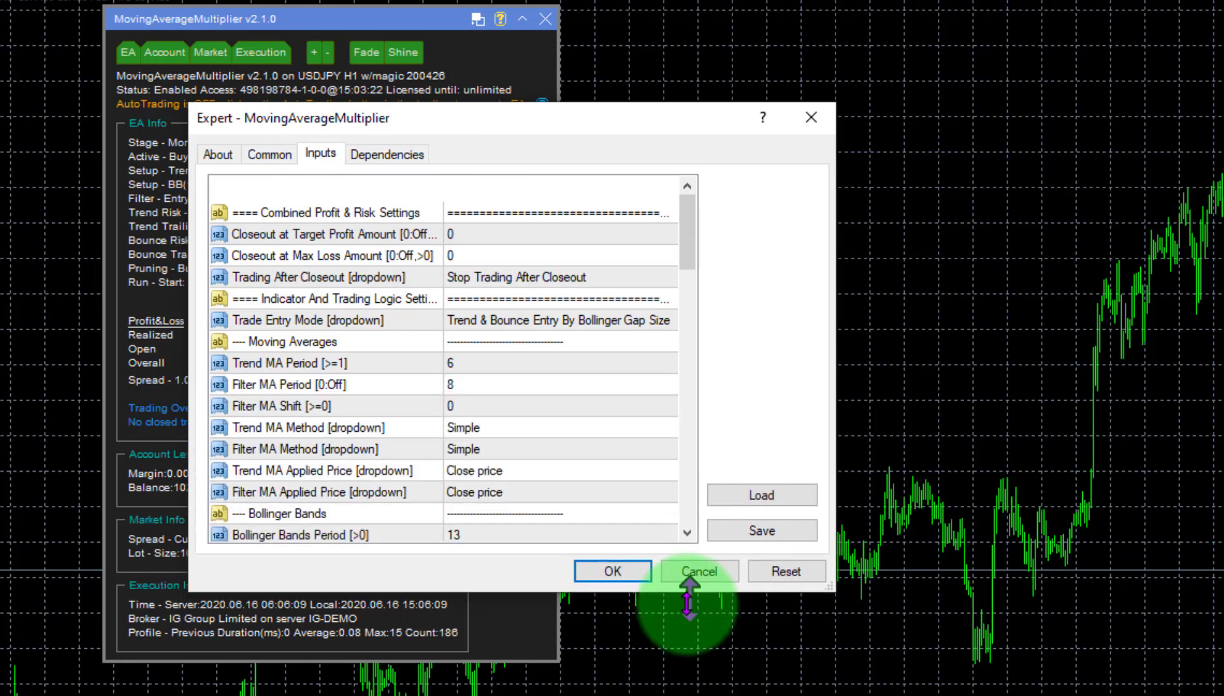
# Start loading an expert preset and paste the copied set file into the MQL4 Presets folder
pyautogui.click(758, 505)
pyautogui.rightClick(532, 287)
pyautogui.click(425, 283)
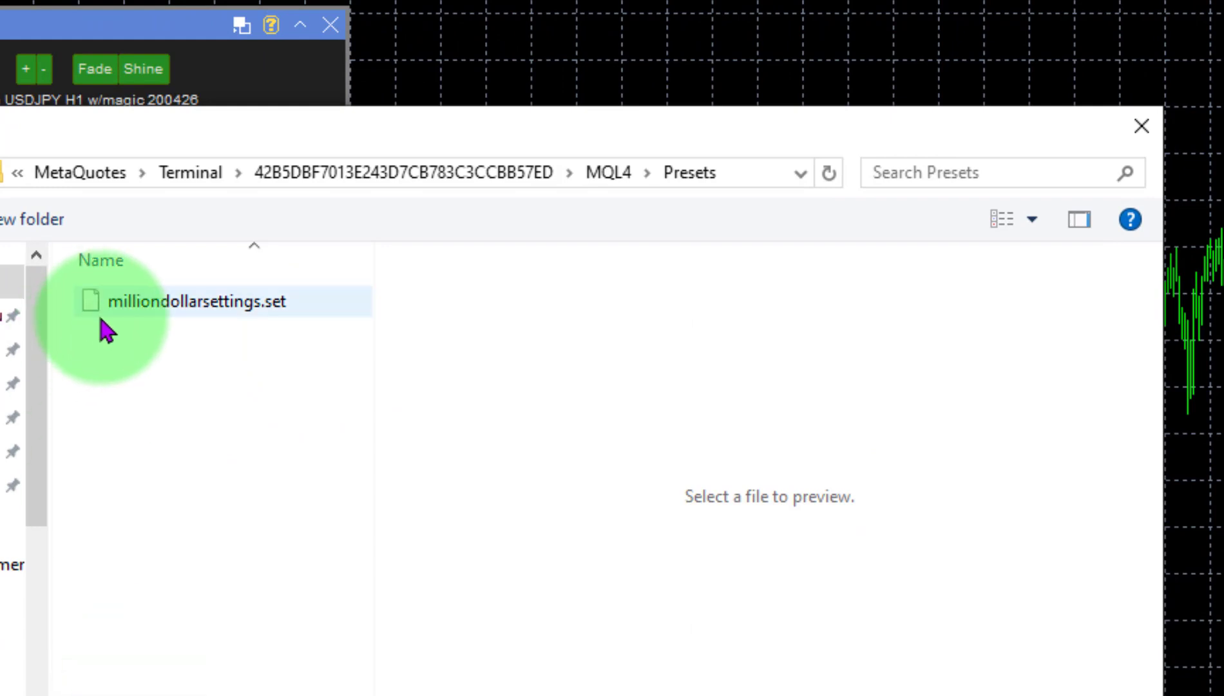
pyautogui.rightClick(184, 366)
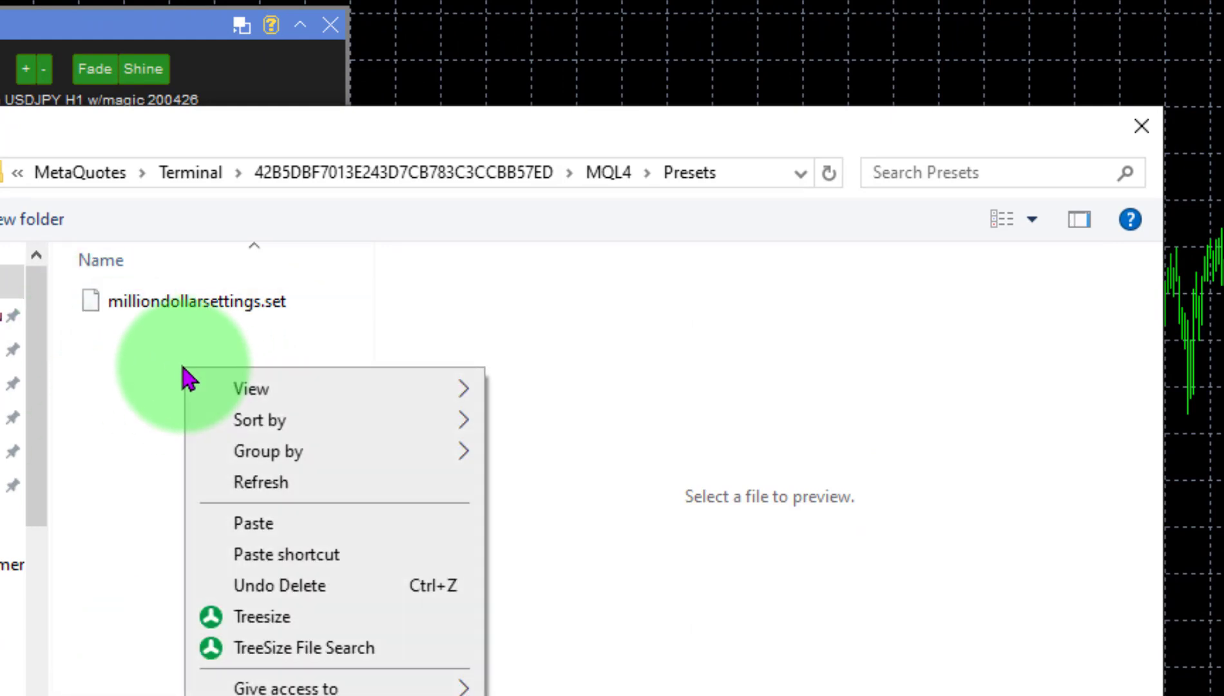
pyautogui.click(250, 525)
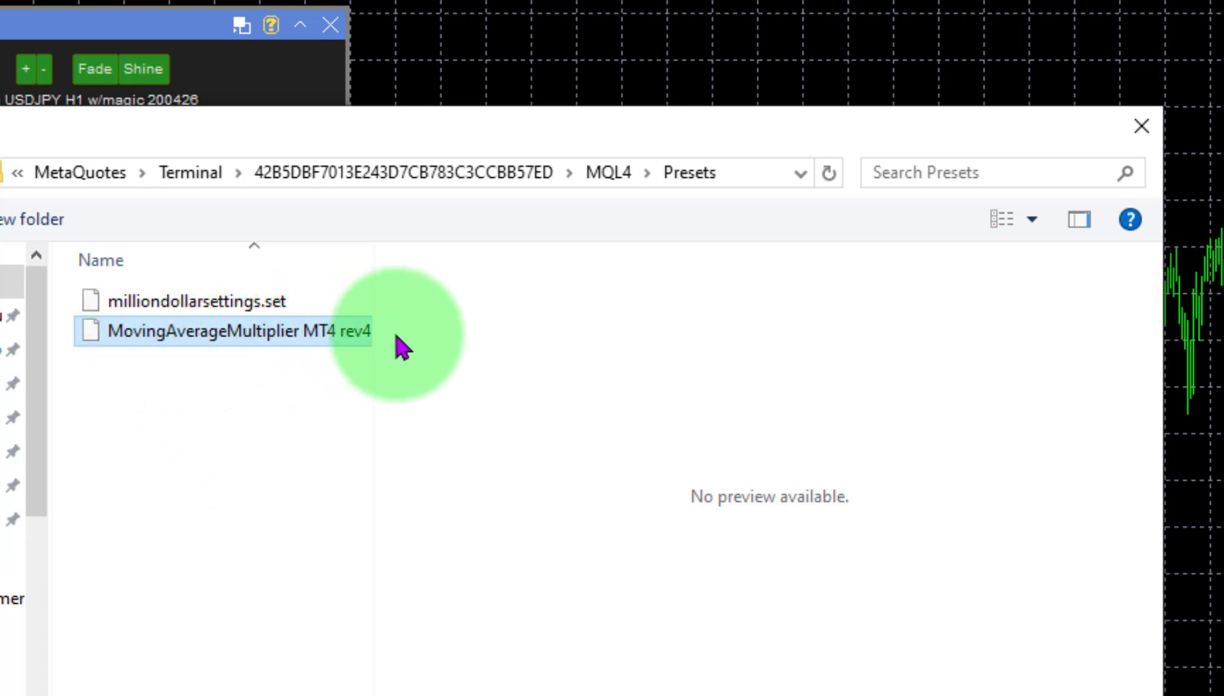
# Load the preset MovingAverageMultiplier MT4 rev4 Comprehensive GBPUSD M15 Leverage100 1 GMT0.set into the expert's inputs
pyautogui.moveTo(372, 420); pyautogui.dragTo(791, 410)
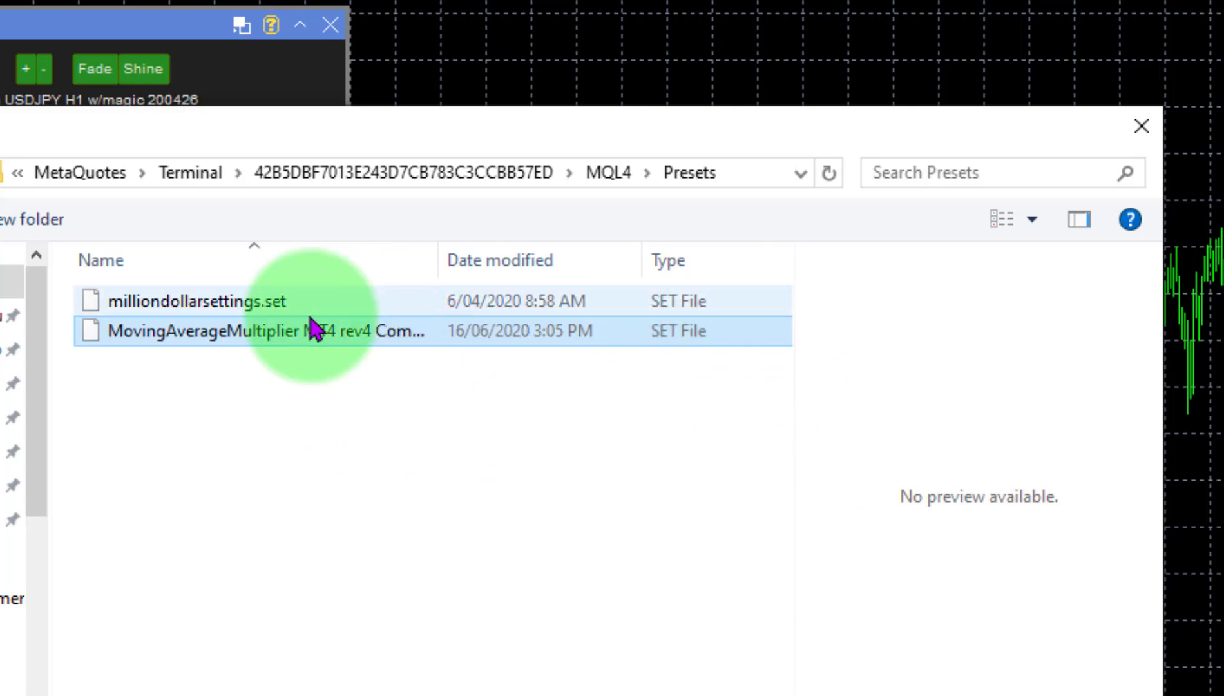
pyautogui.press('F2')
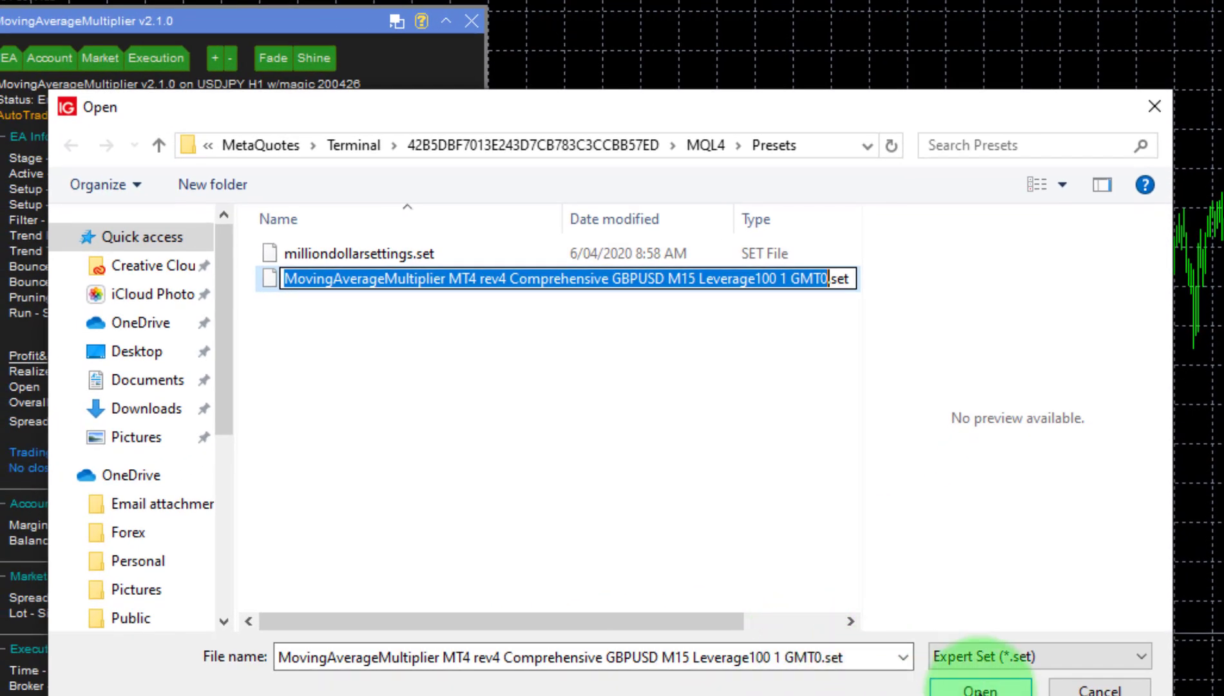
pyautogui.click(980, 689)
pyautogui.click(979, 689)
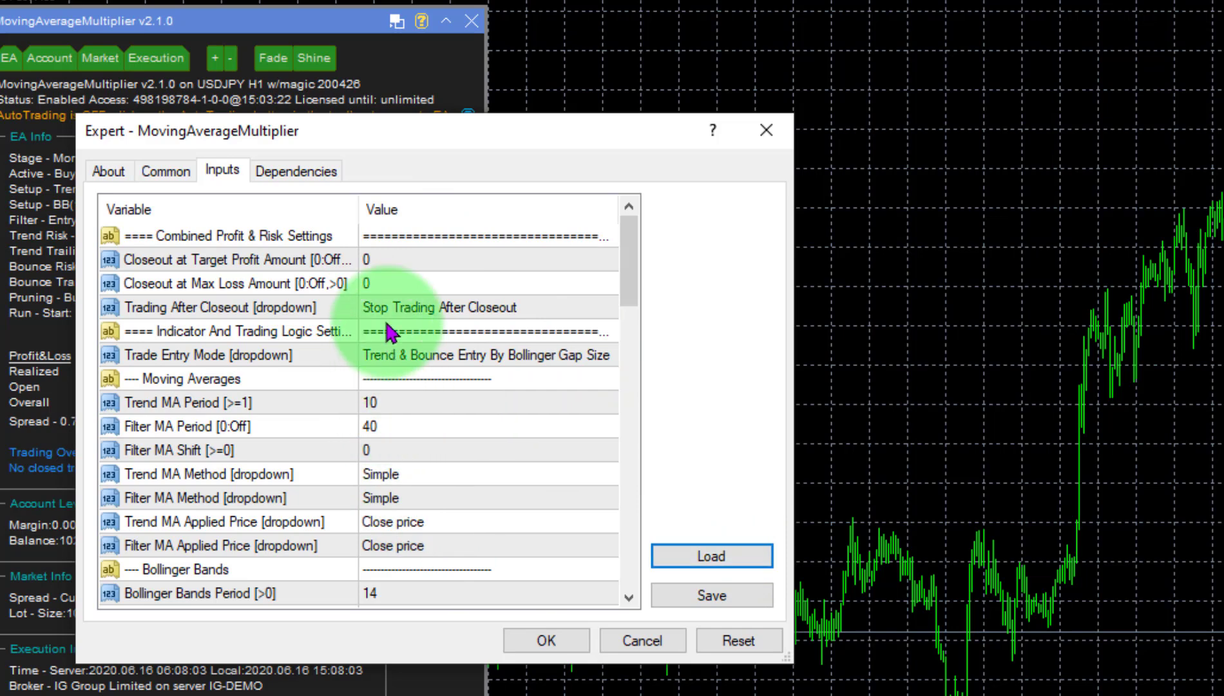
# Enlarge the inputs dialog, set Lots for 'Manual Lot Size' to 0.01 and accept the expert settings
pyautogui.click(630, 586)
pyautogui.click(630, 586)
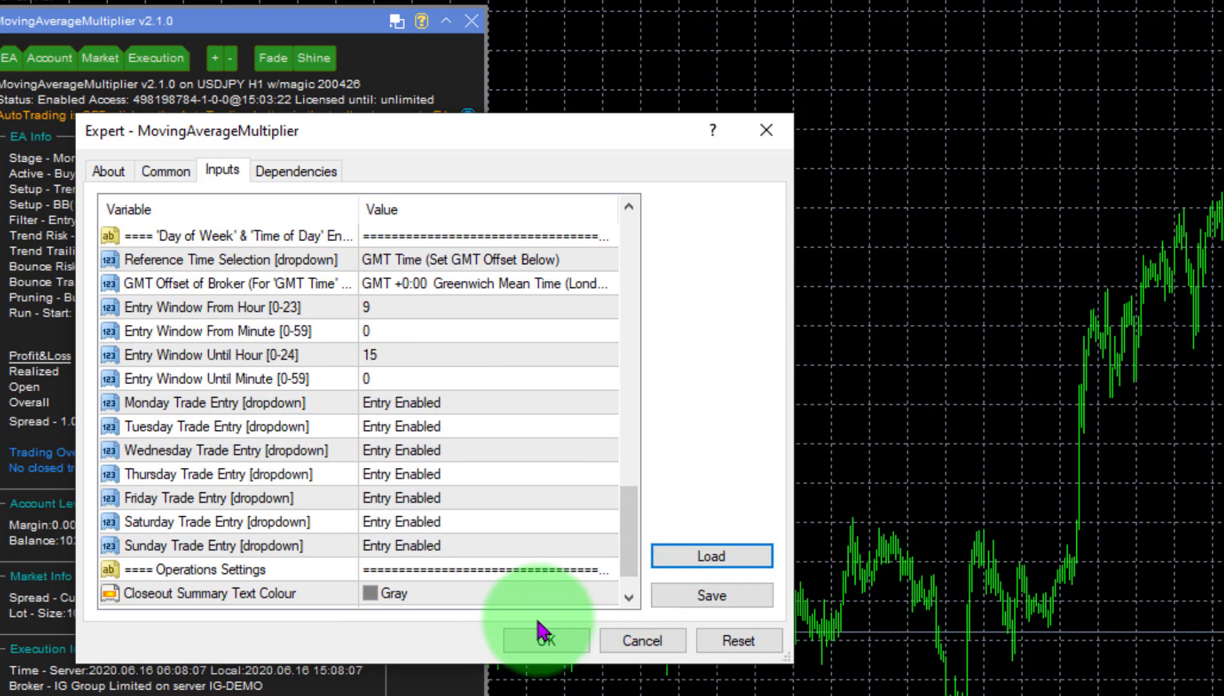
pyautogui.moveTo(786, 657); pyautogui.dragTo(1064, 695)
pyautogui.moveTo(665, 129); pyautogui.dragTo(781, 13)
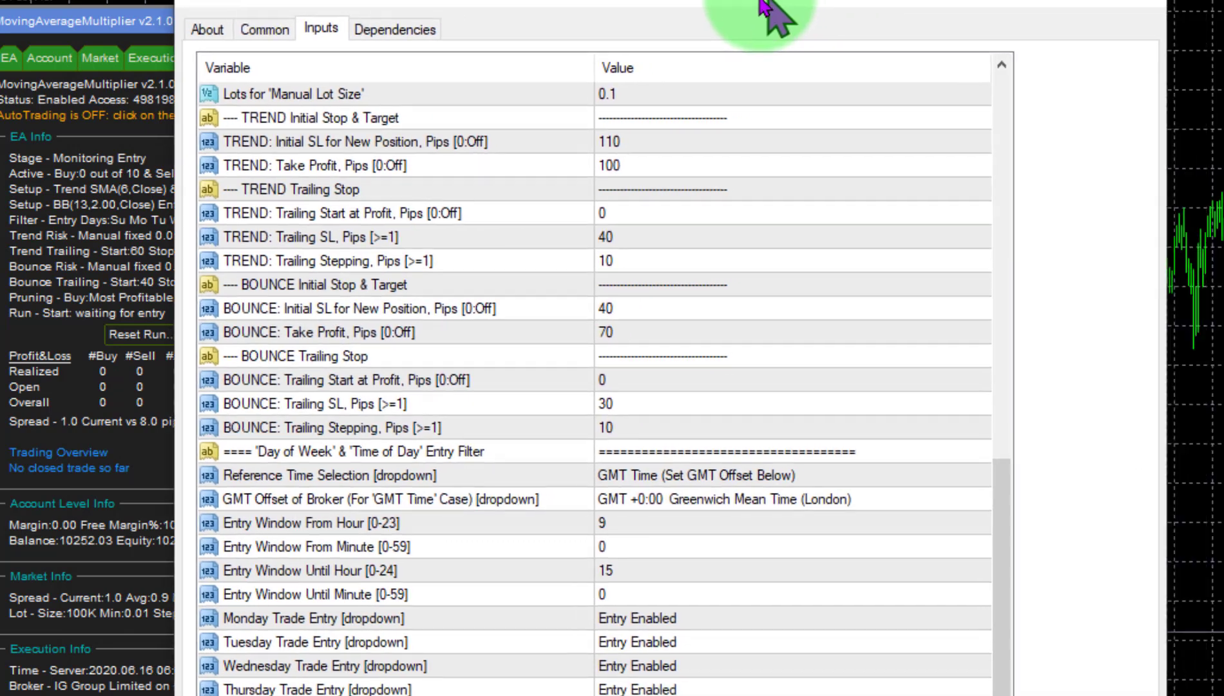
pyautogui.scroll(-1, 607, 498)
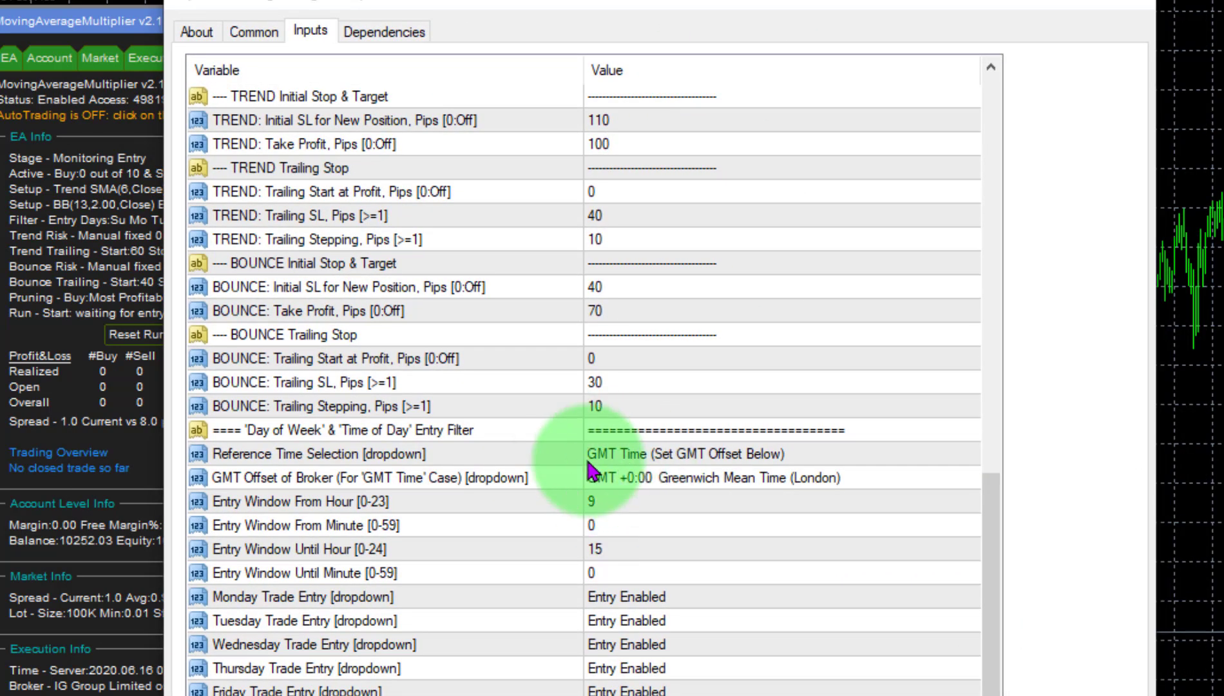
pyautogui.moveTo(992, 627); pyautogui.dragTo(990, 444)
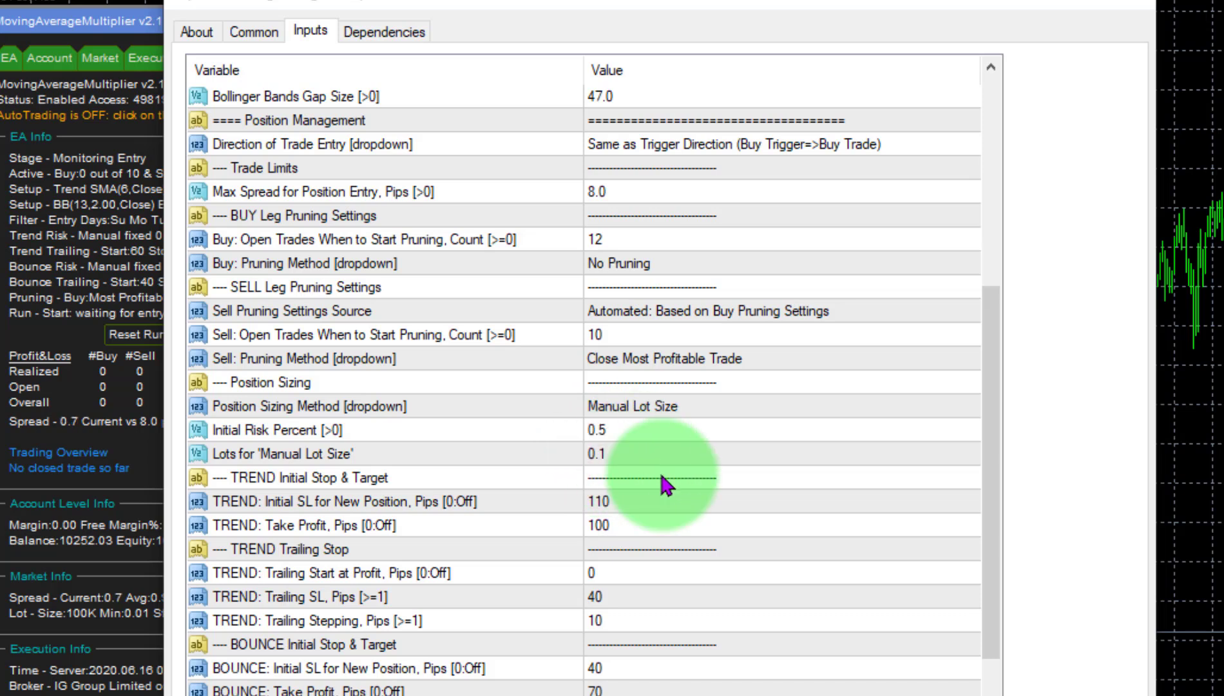
pyautogui.doubleClick(603, 453)
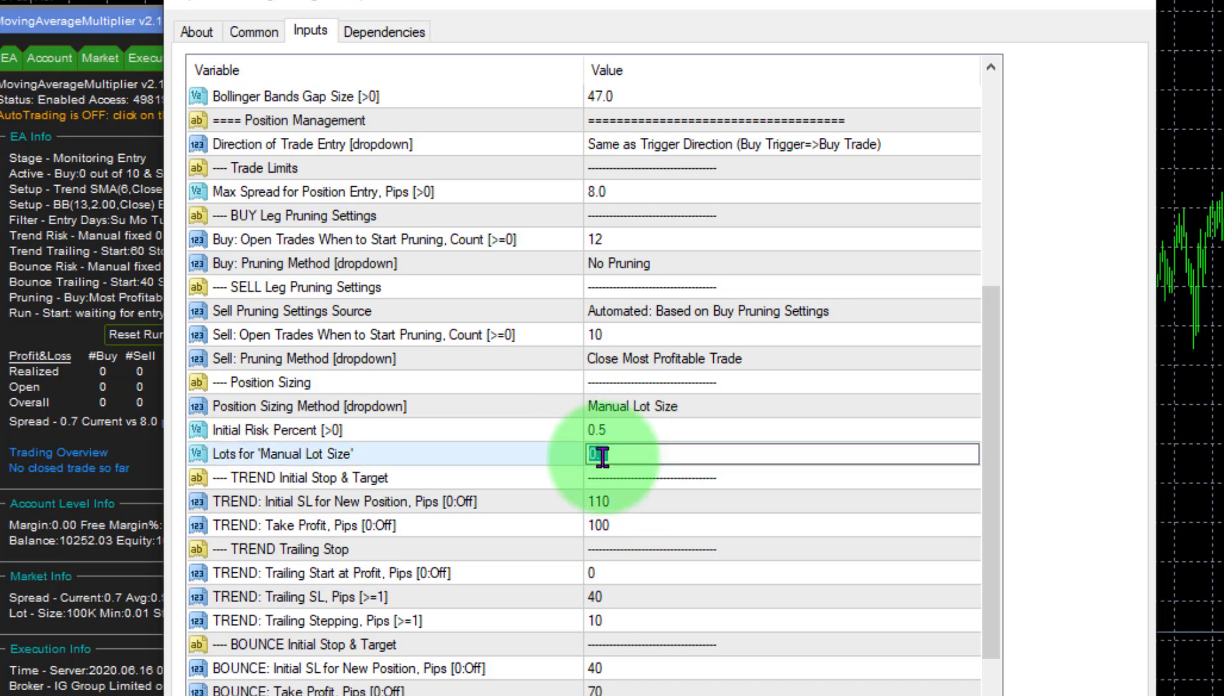
pyautogui.click(599, 454)
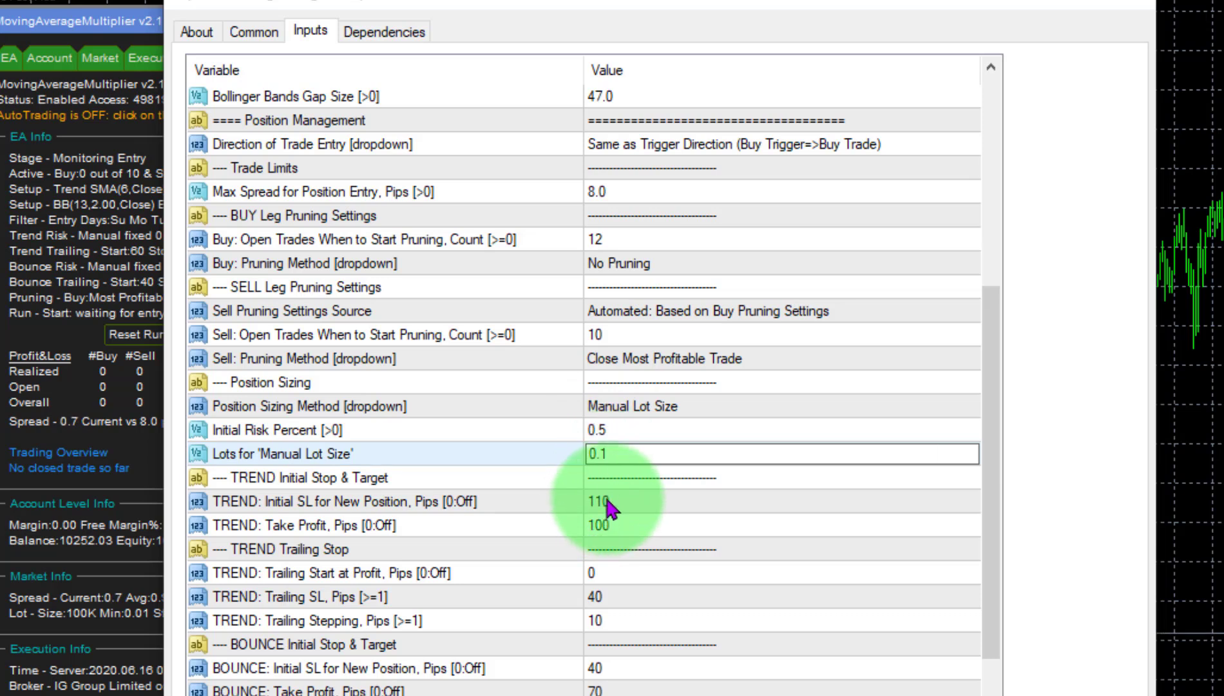
pyautogui.write('0')
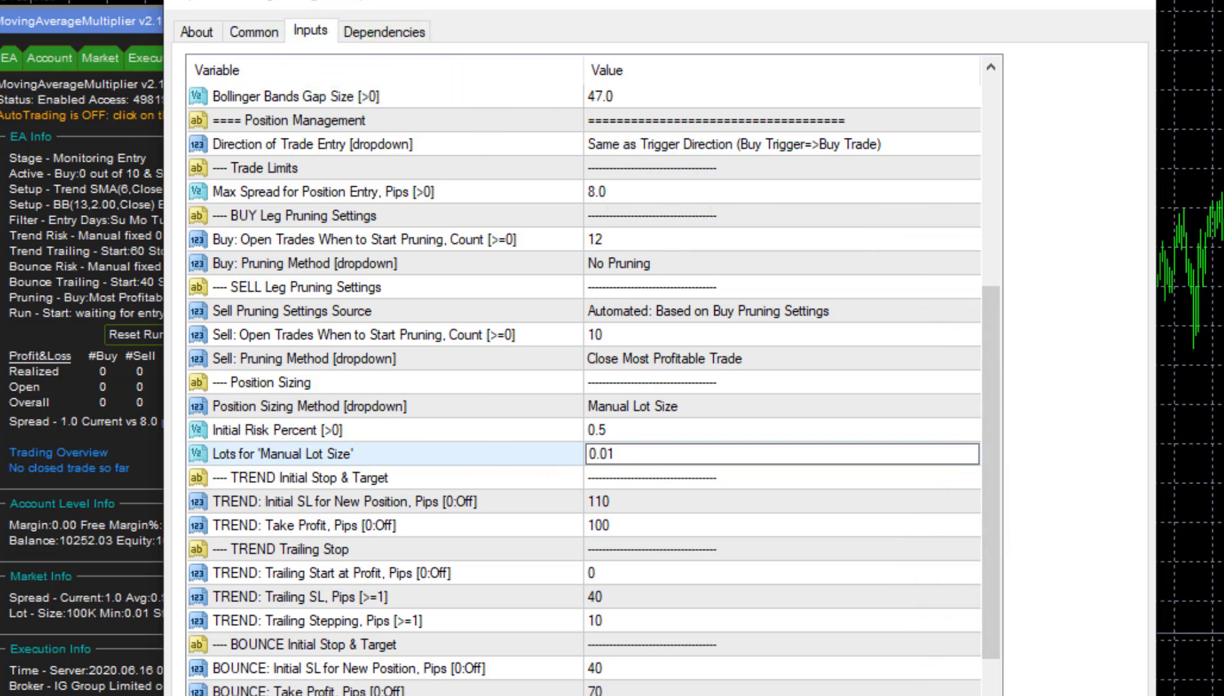
pyautogui.press('Return')
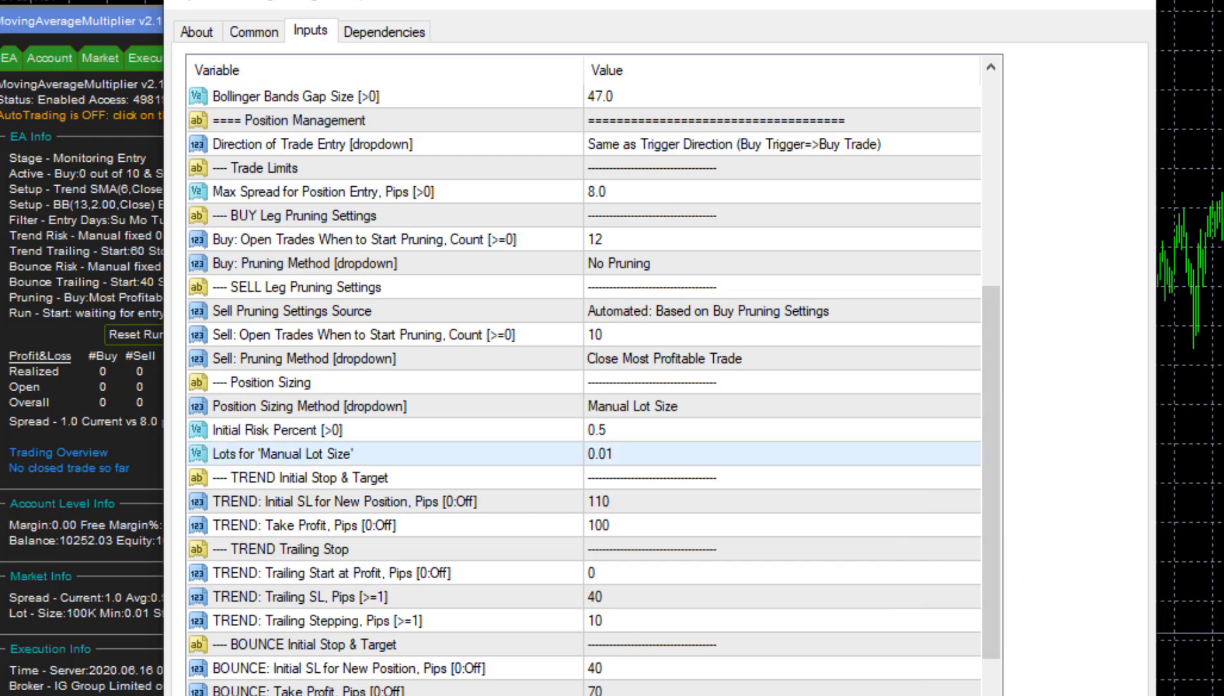
pyautogui.press('Return')
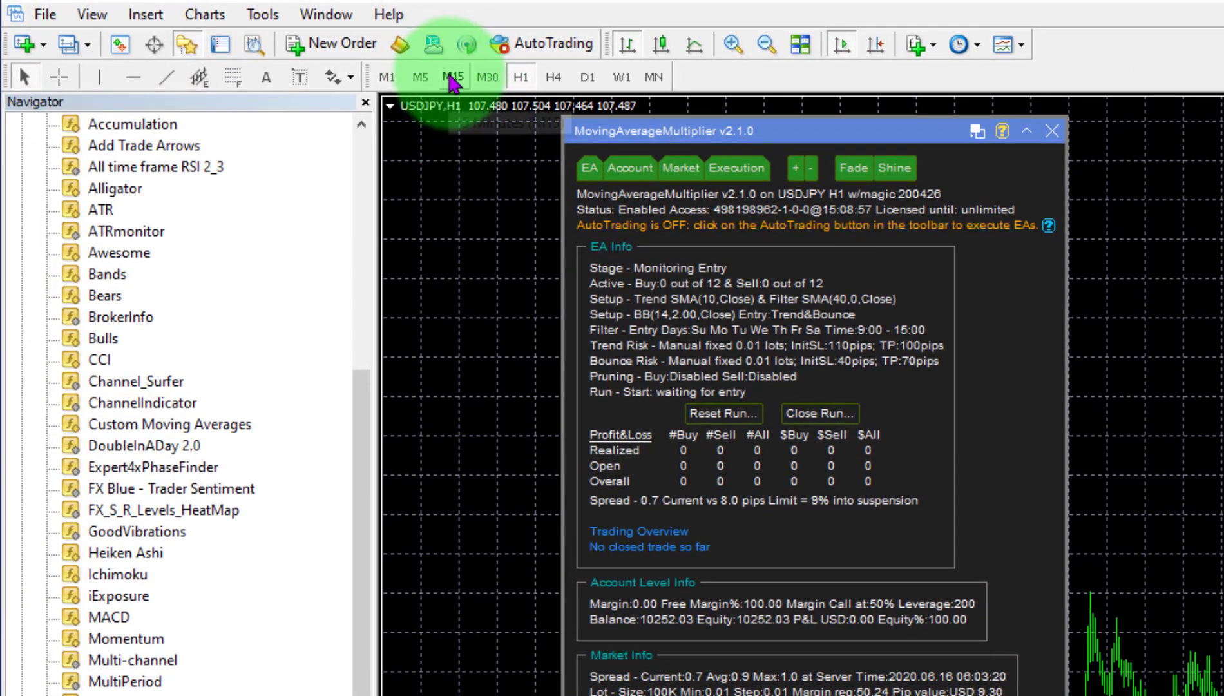
# Set the chart to the M15 timeframe, display the Market Watch and change the chart's symbol to GBPUSD
pyautogui.click(453, 78)
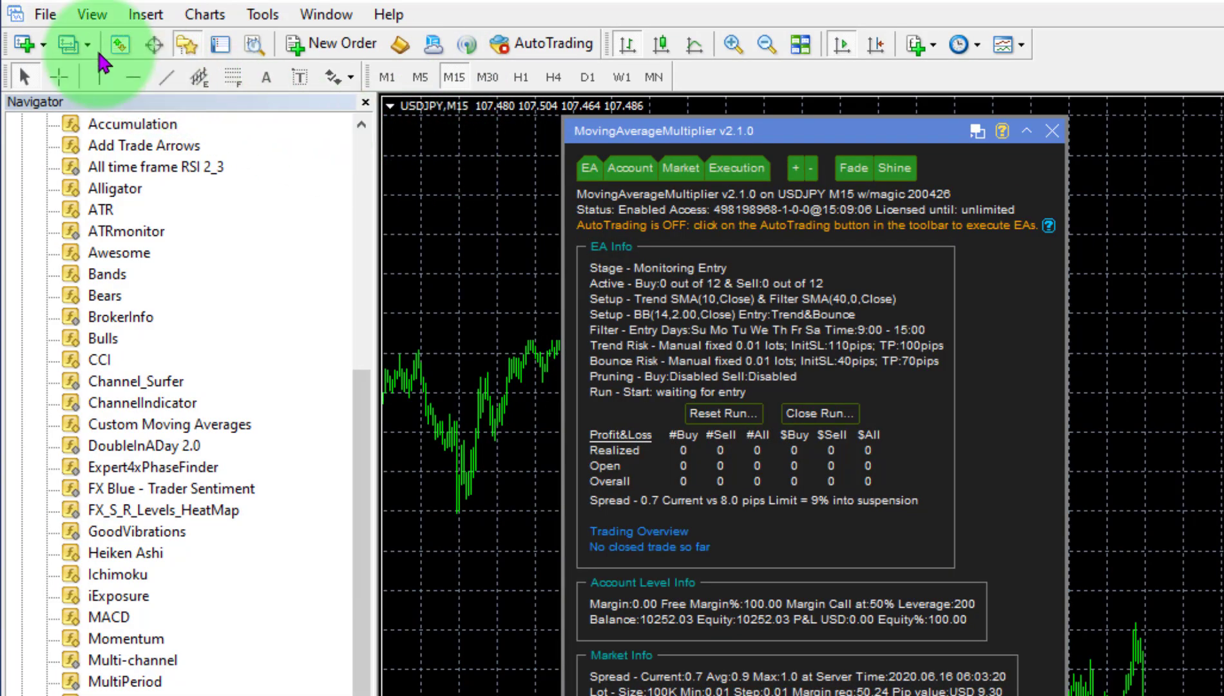
pyautogui.click(121, 48)
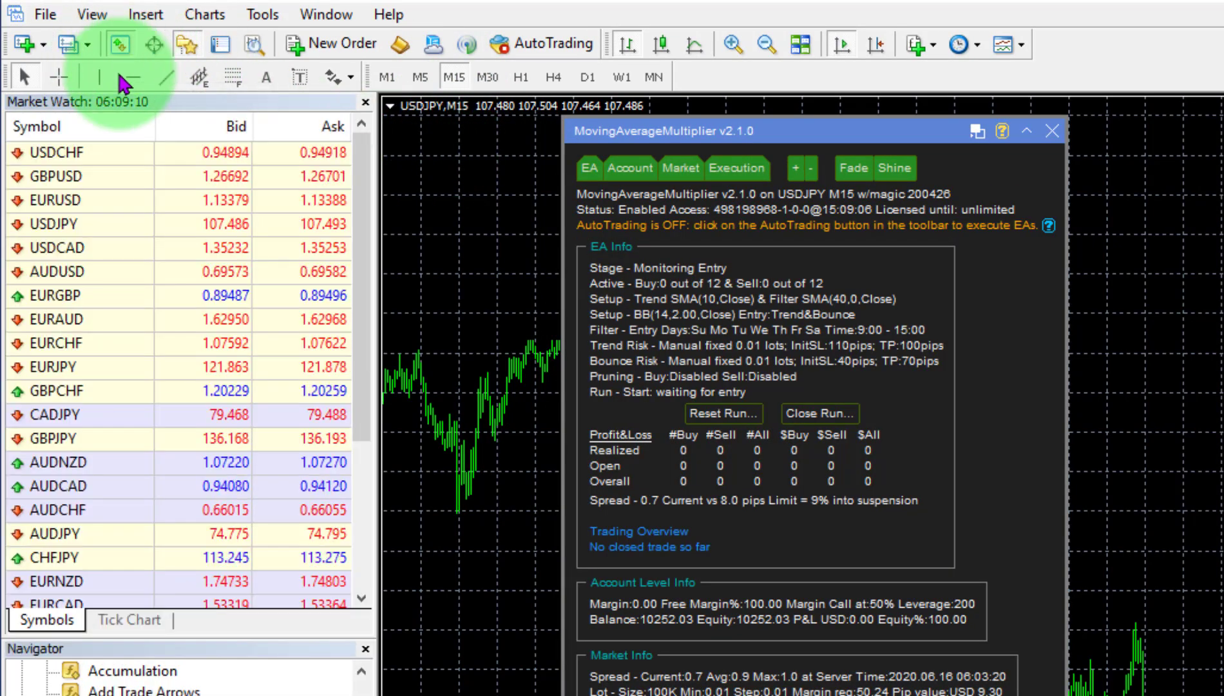
pyautogui.moveTo(44, 182); pyautogui.dragTo(467, 216)
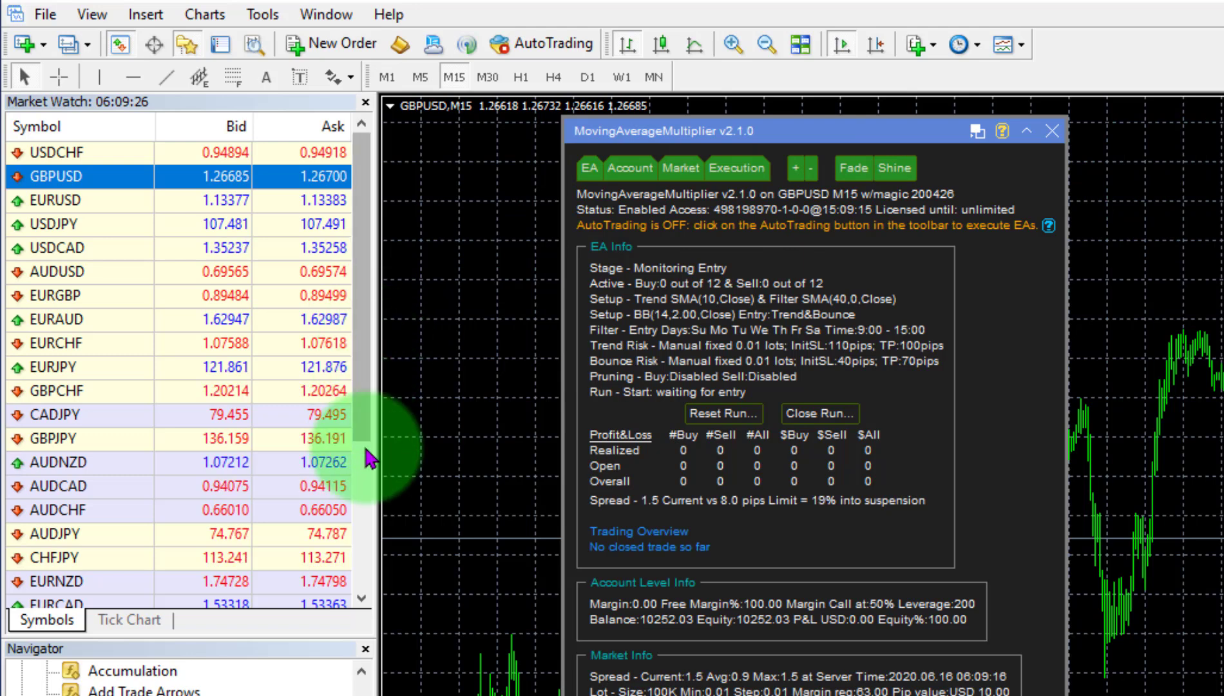
pyautogui.moveTo(378, 494); pyautogui.dragTo(257, 488)
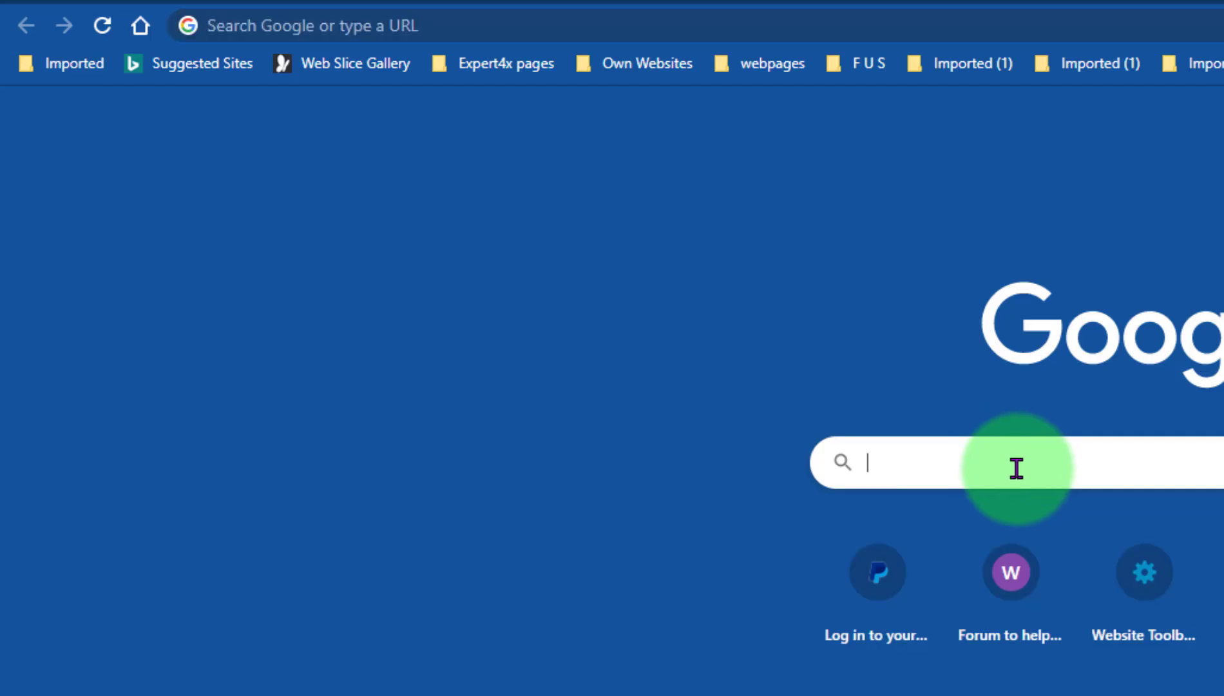
# Switch to the browser and search Google for "GMT now" to check the current Greenwich Mean Time
pyautogui.write('G')
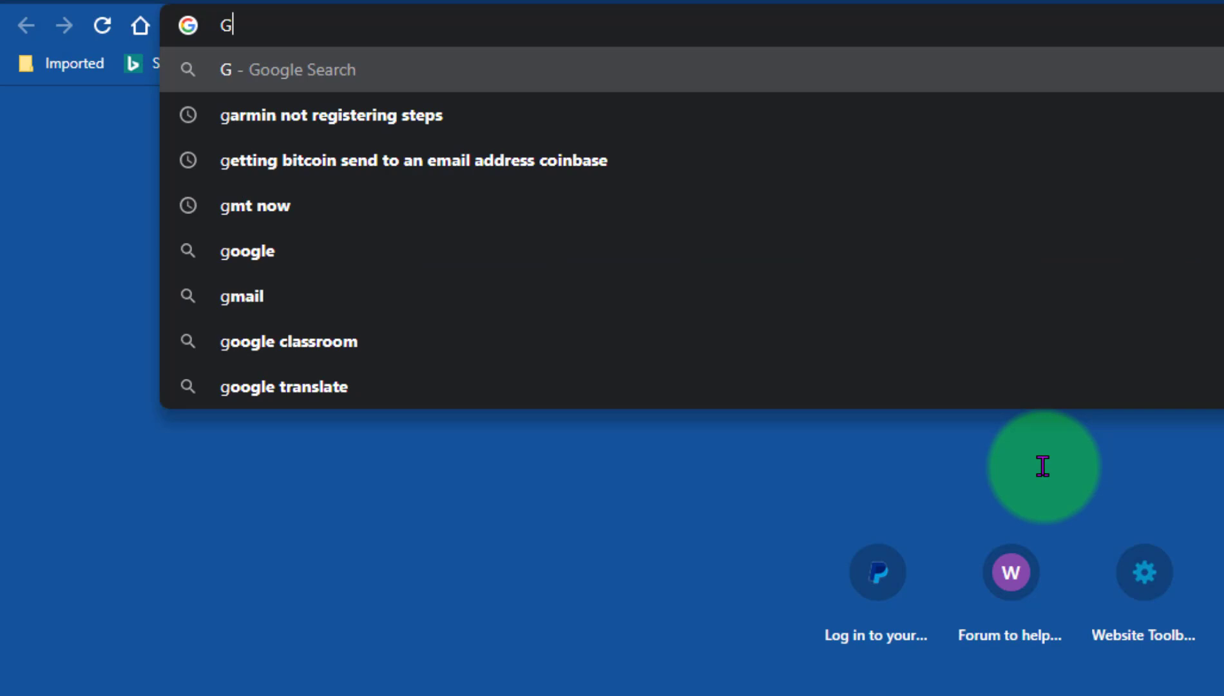
pyautogui.write('MTnow')
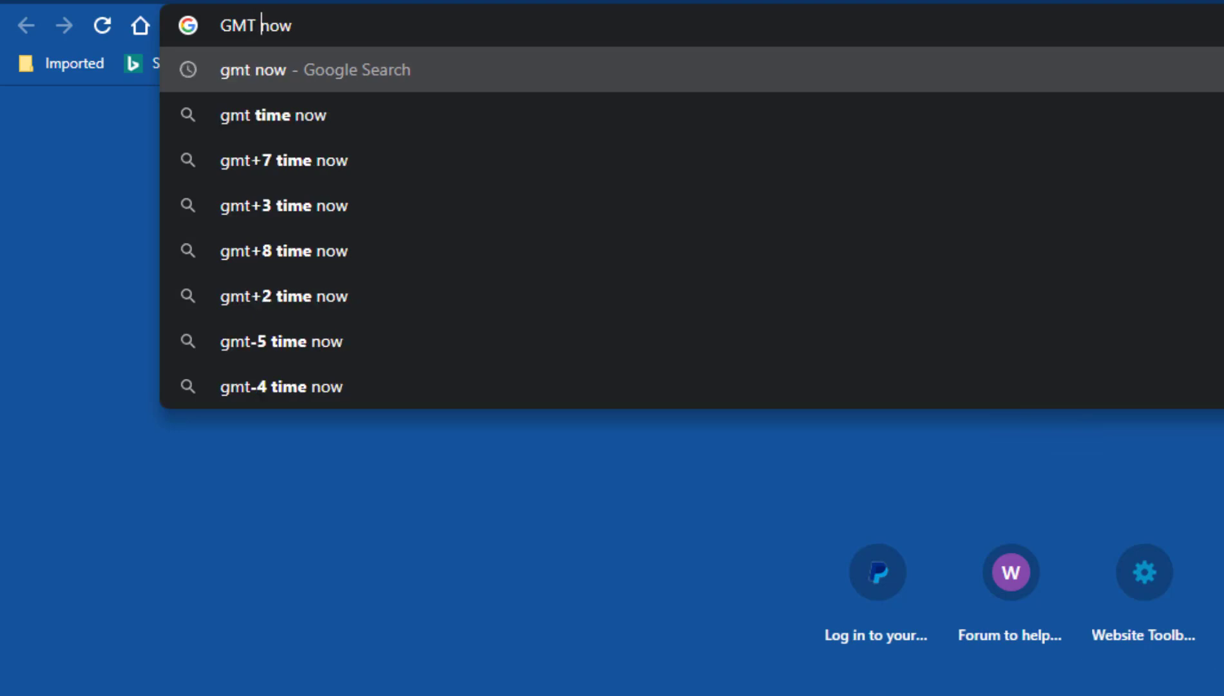
pyautogui.press('Return')
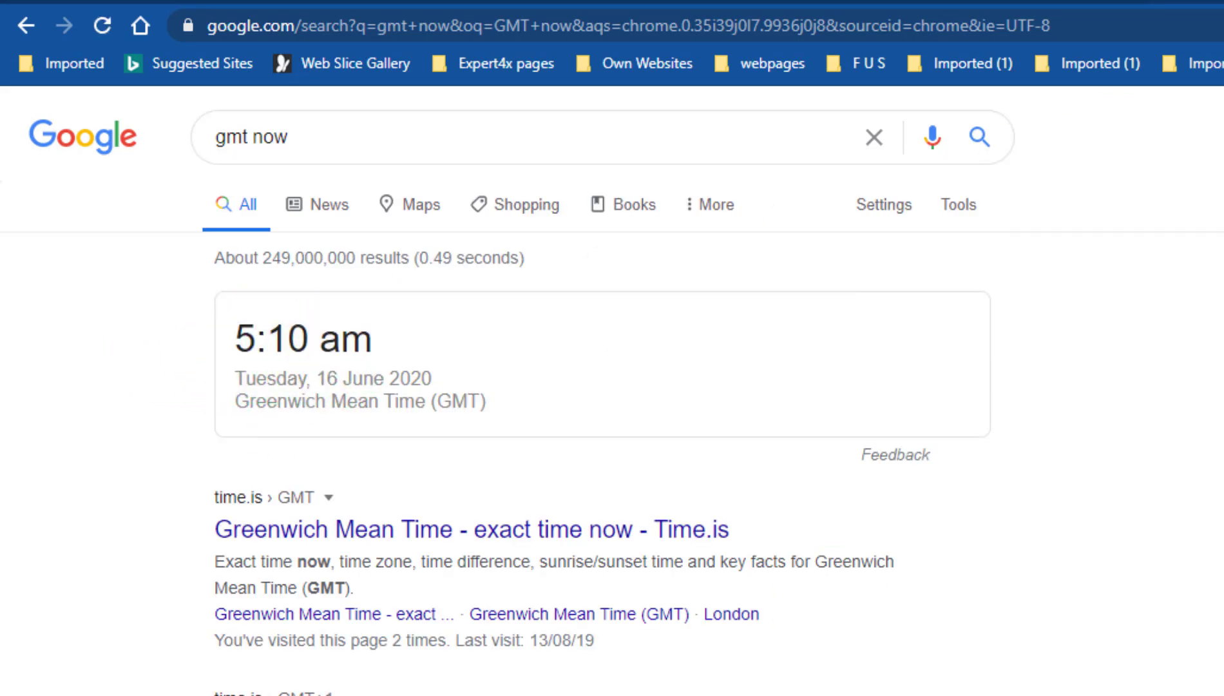
# Switch to MetaTrader 4, set the MovingAverageMultiplier expert's GMT Offset of Broker to GMT +1:00 Central Europe (Brussels, Berlin) and accept the settings
pyautogui.hotkey('alt', 'Tab')
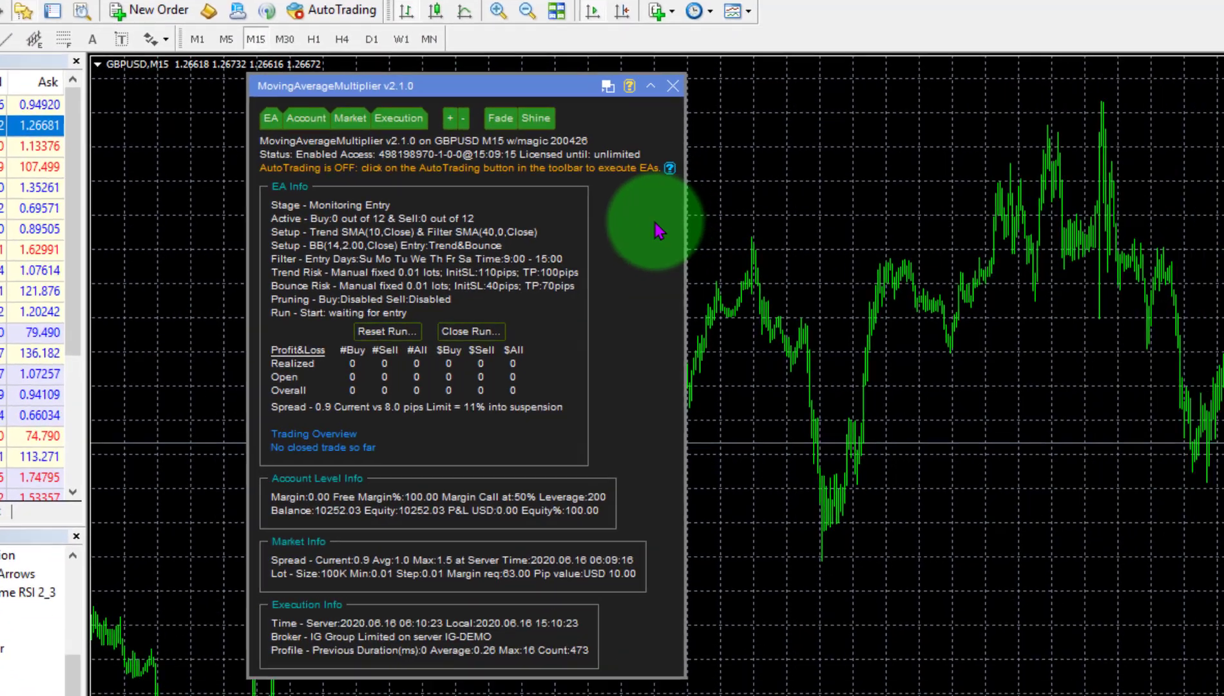
pyautogui.rightClick(892, 288)
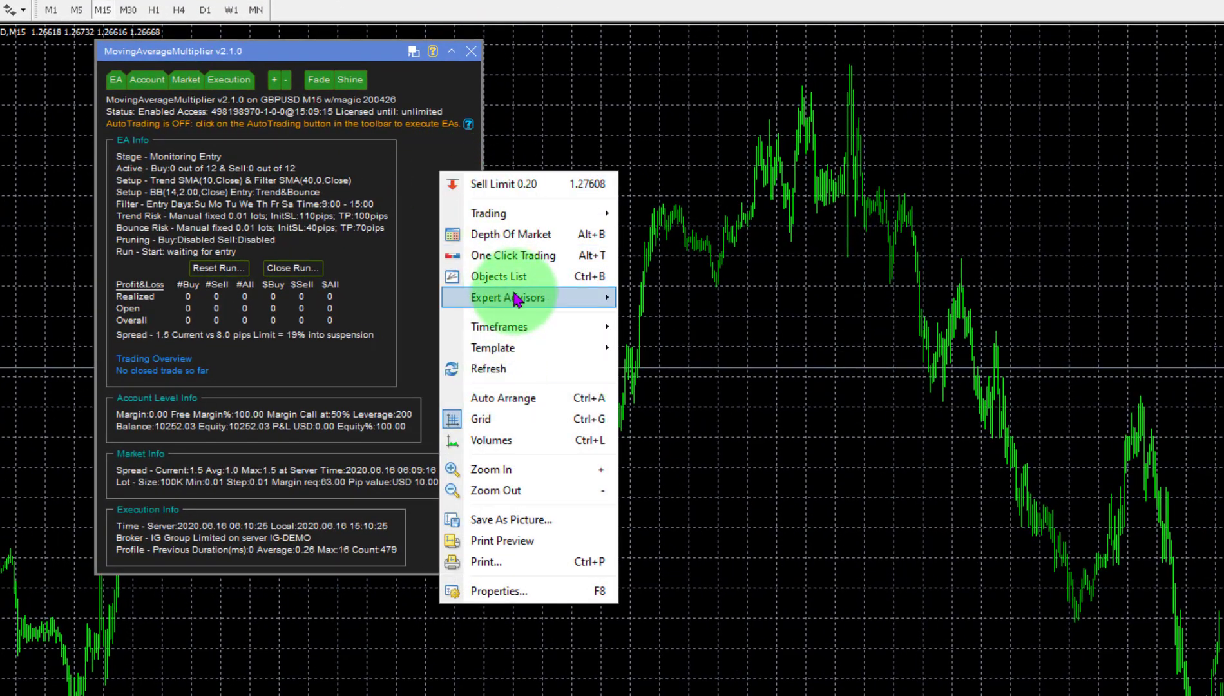
pyautogui.moveTo(546, 298)
pyautogui.click(658, 299)
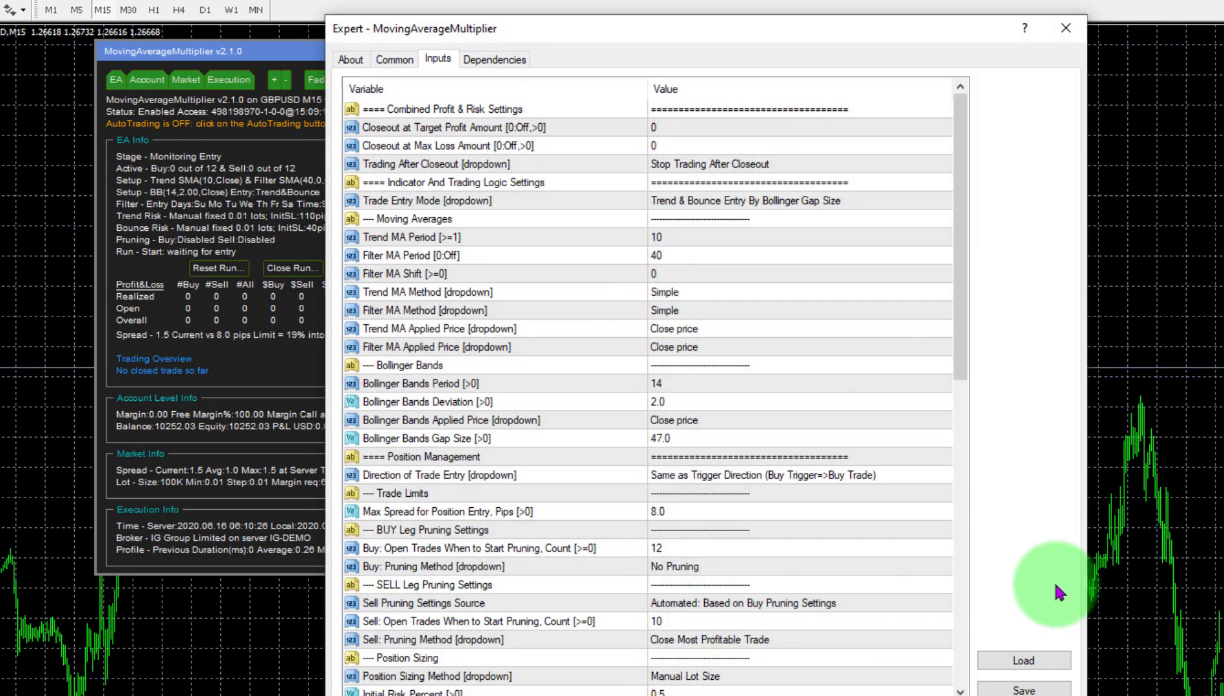
pyautogui.scroll(-1, 969, 405)
pyautogui.moveTo(967, 401); pyautogui.dragTo(975, 683)
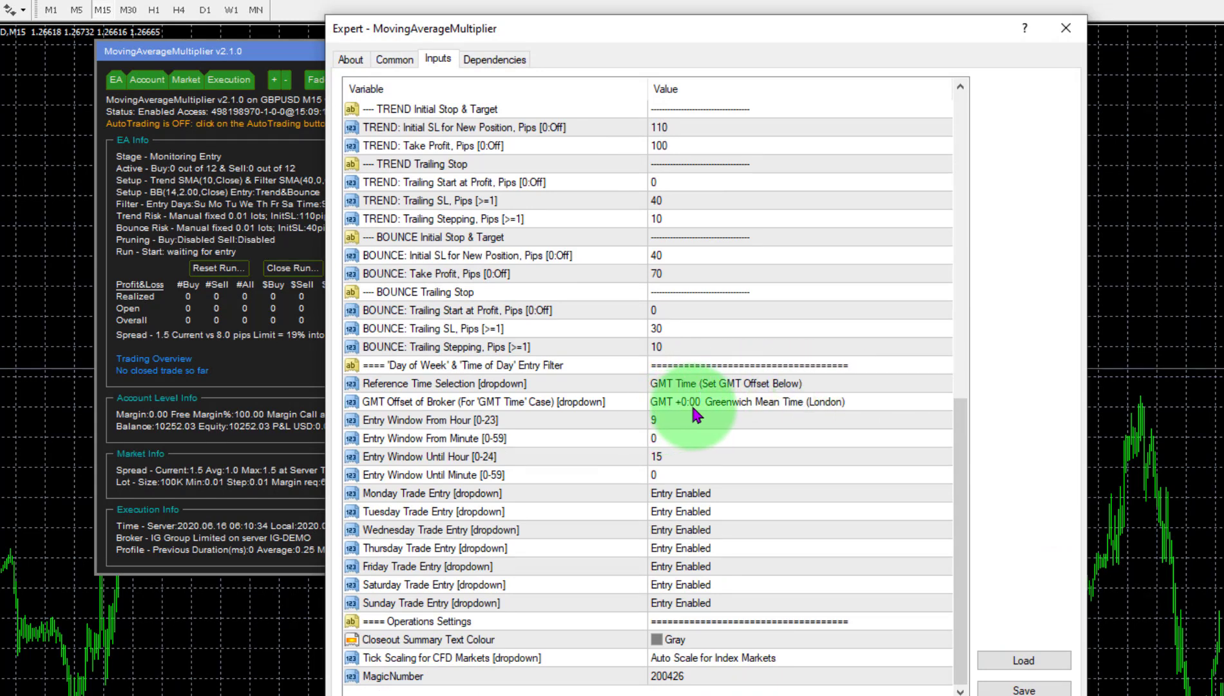
pyautogui.click(852, 406)
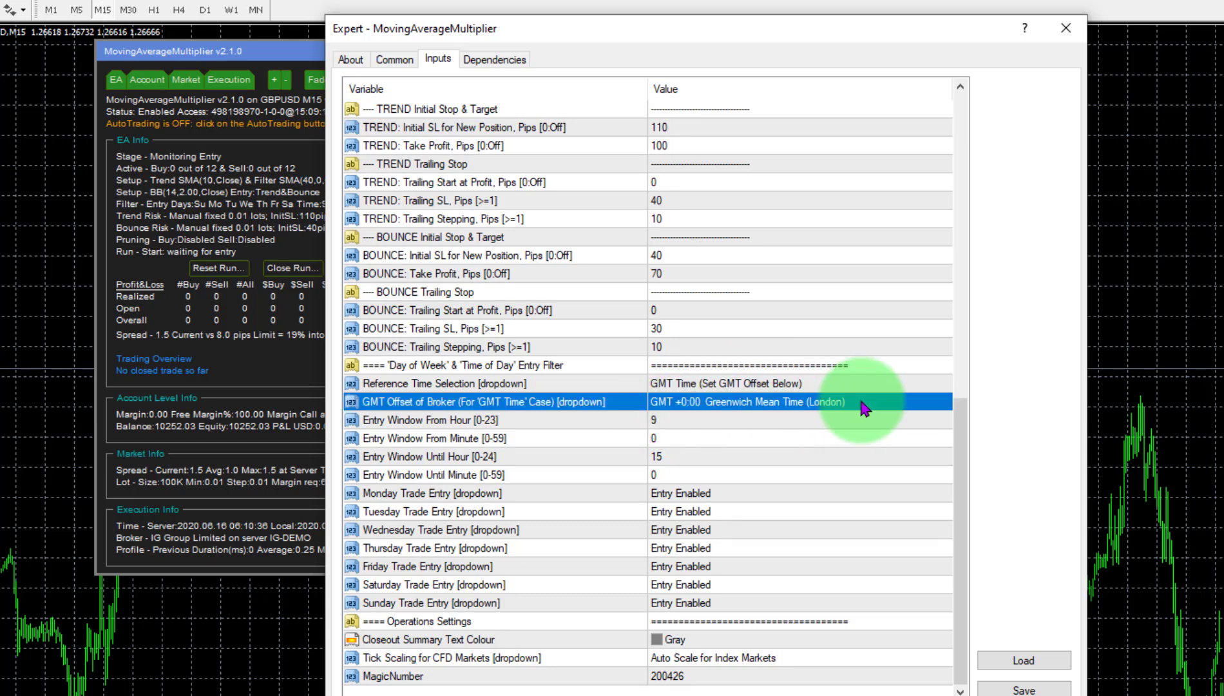
pyautogui.click(945, 404)
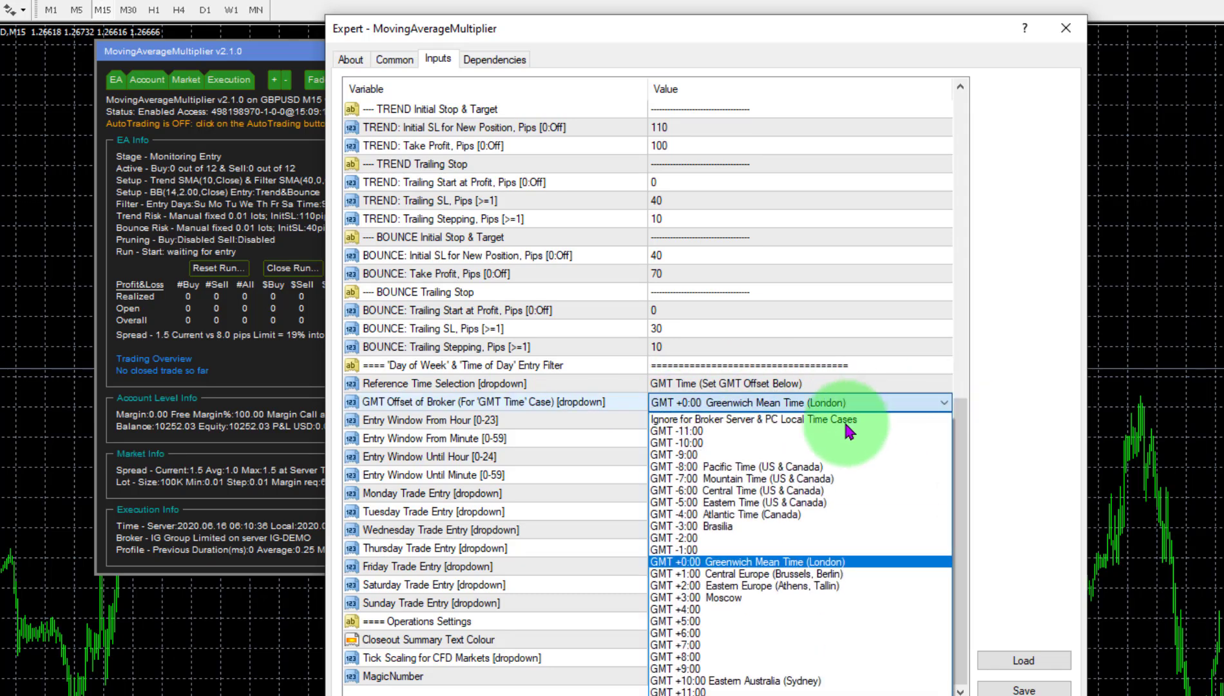
pyautogui.click(694, 573)
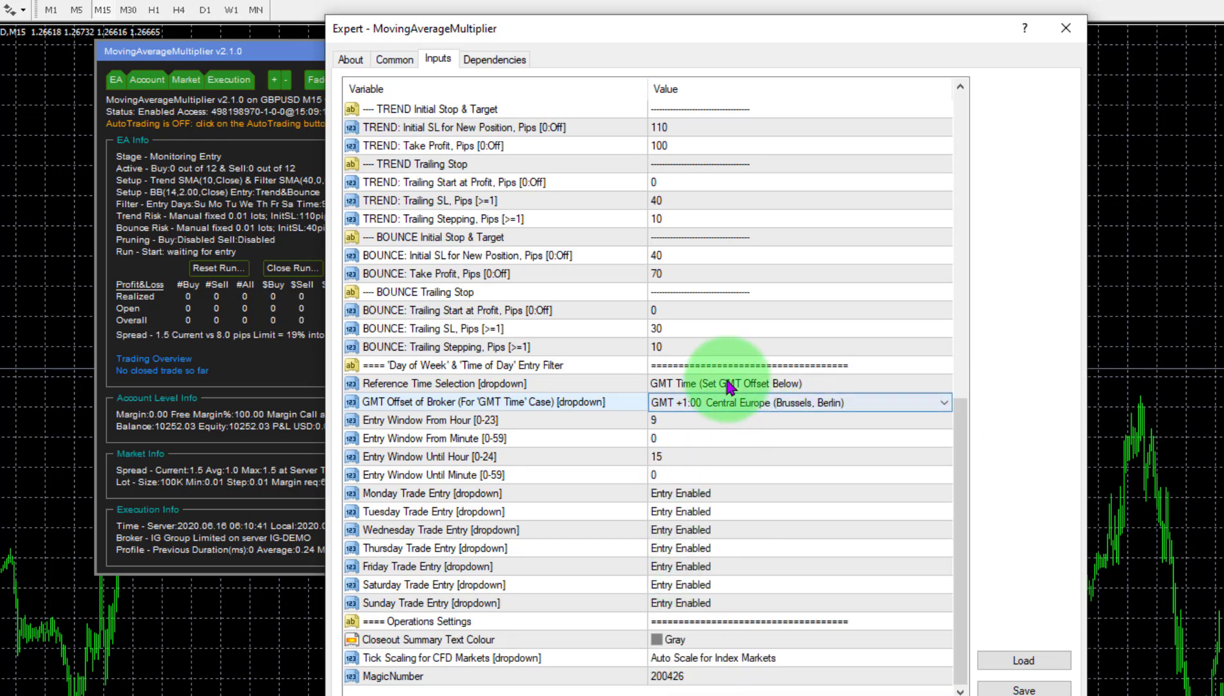
pyautogui.click(792, 383)
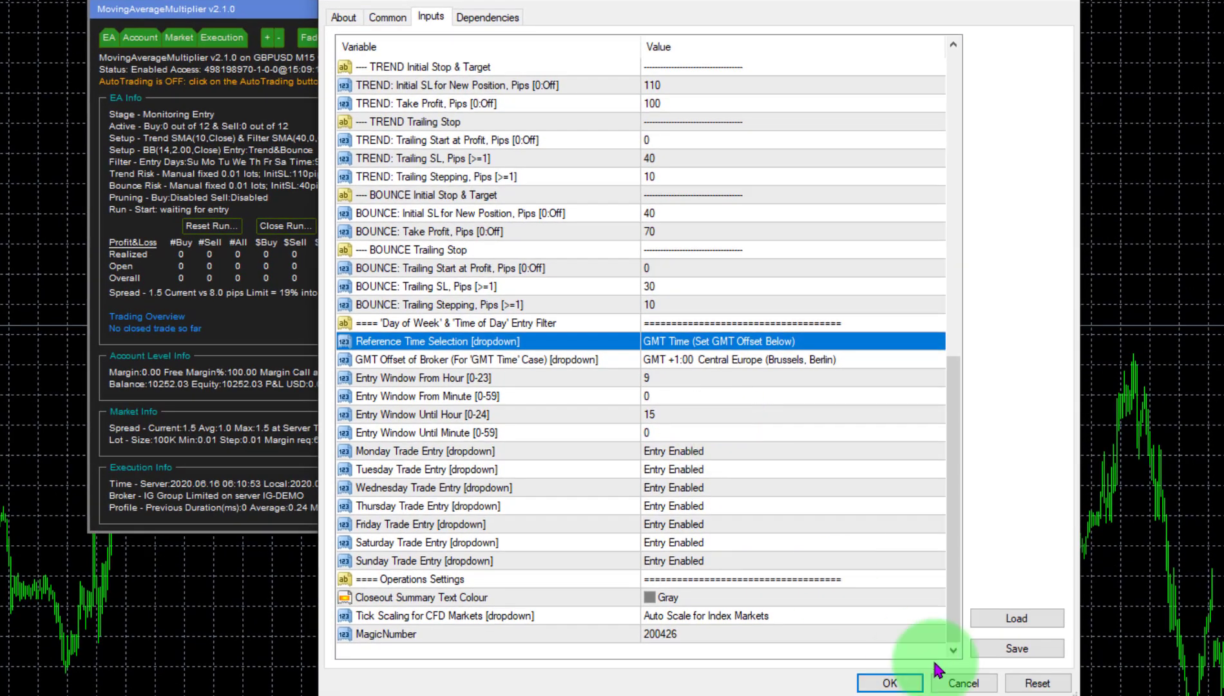
pyautogui.click(889, 682)
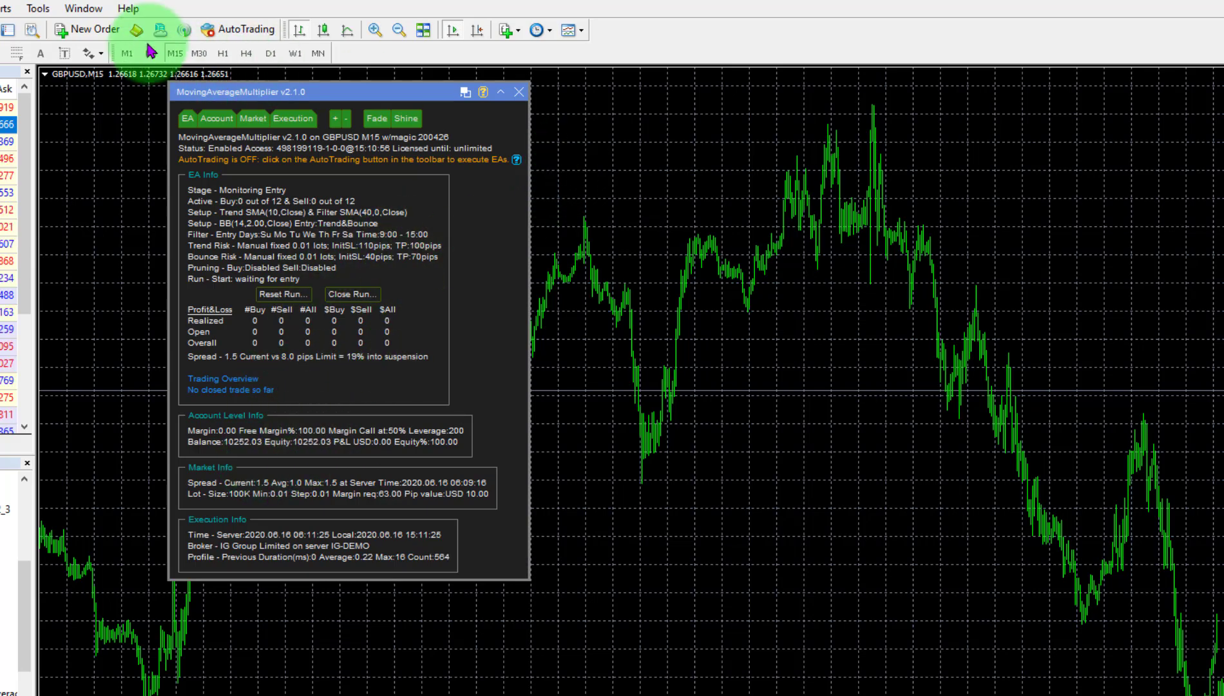
# Enable AutoTrading so that the MovingAverageMultiplier expert can trade on the GBPUSD M15 chart
pyautogui.click(224, 28)
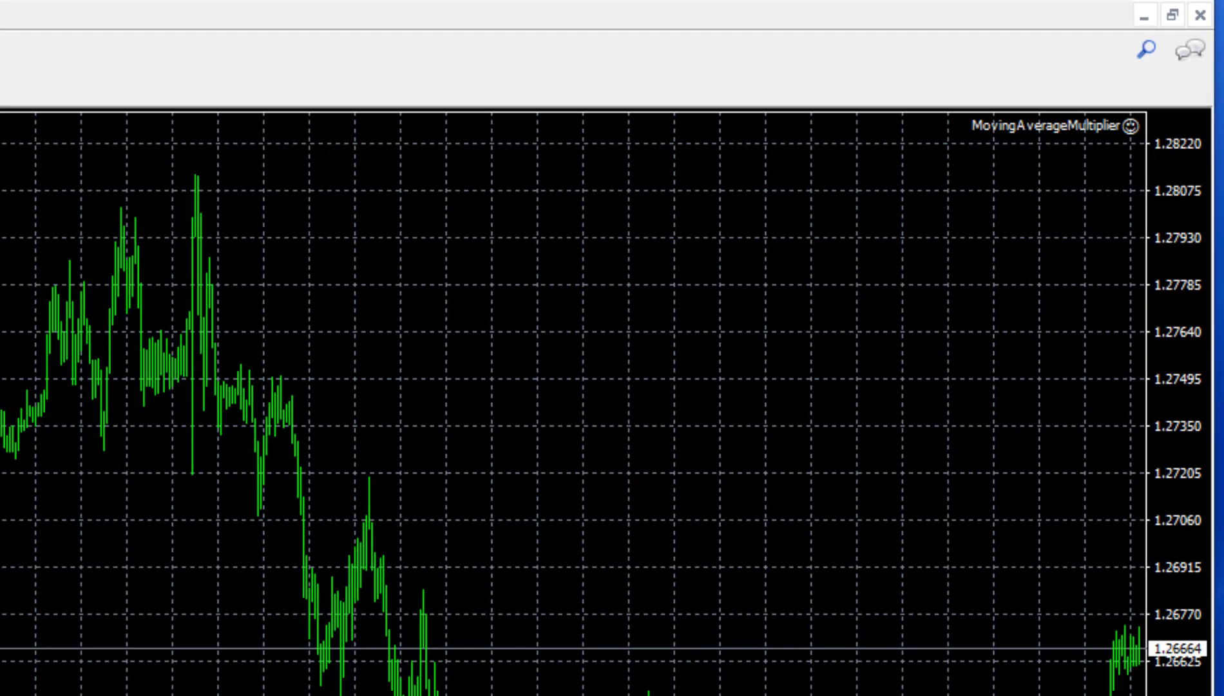
pyautogui.click(482, 206)
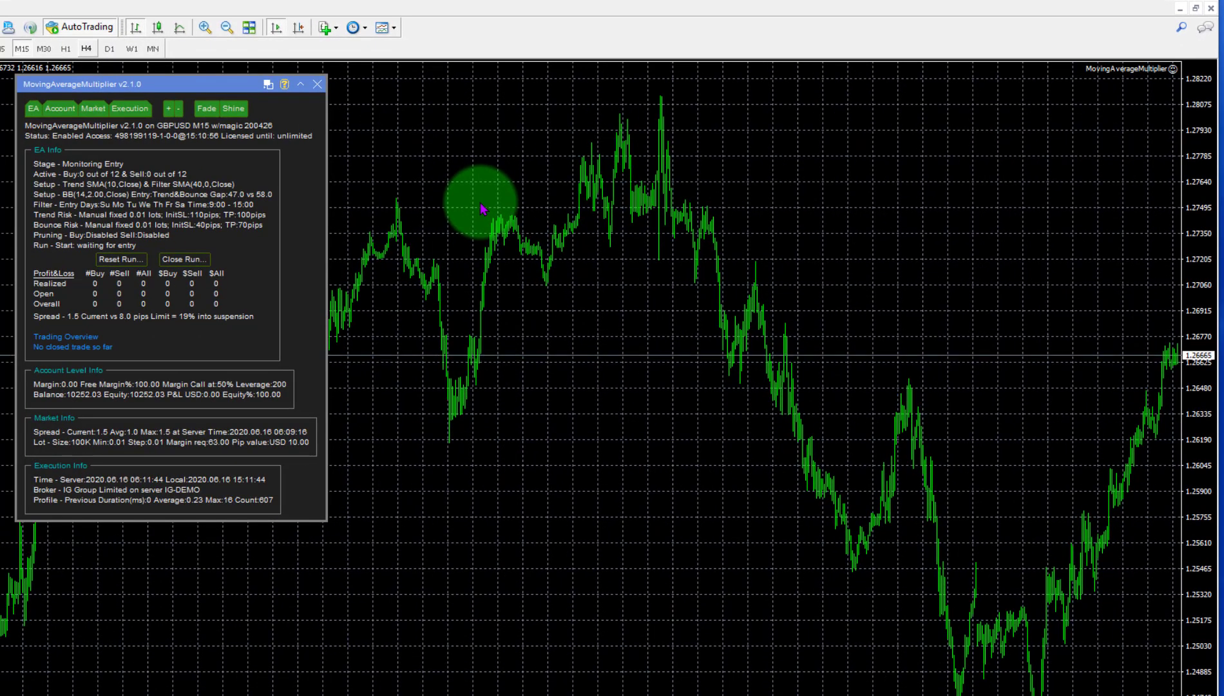